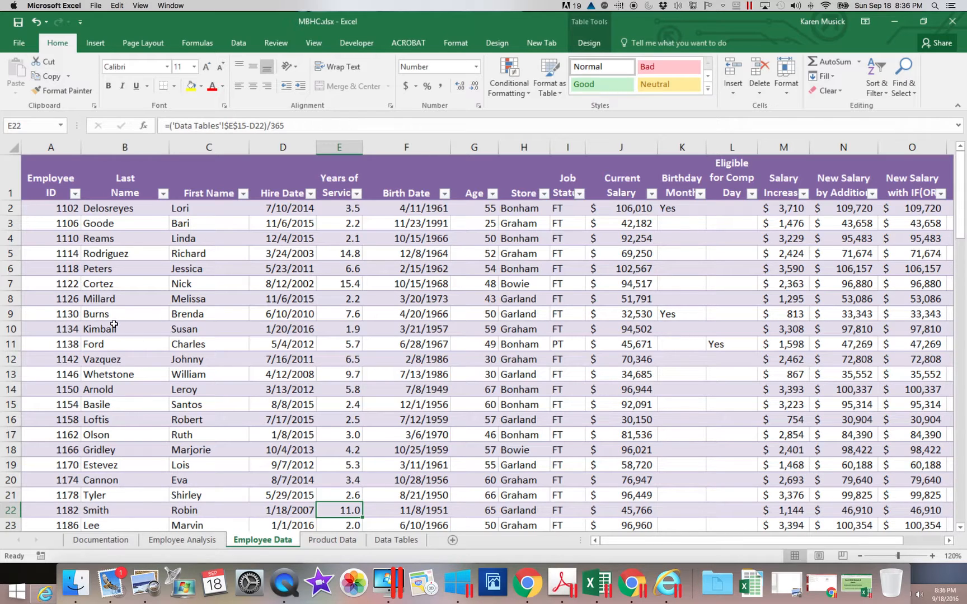
# Step: Add a Duplicate Values conditional format to the Employee ID range A2:A101 with a custom format of bold text and red fill
pyautogui.moveTo(59, 210); pyautogui.dragTo(62, 479)
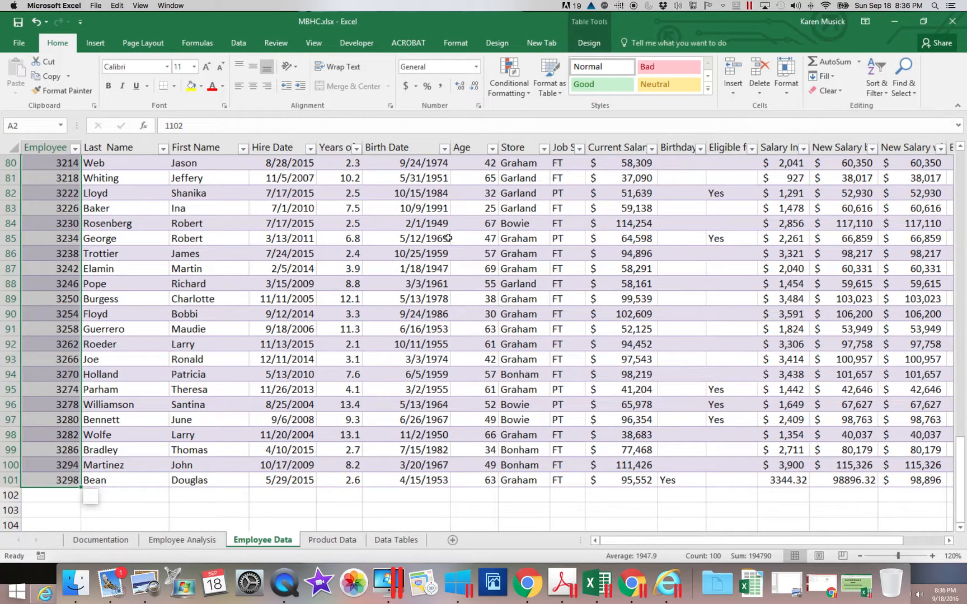
pyautogui.click(511, 96)
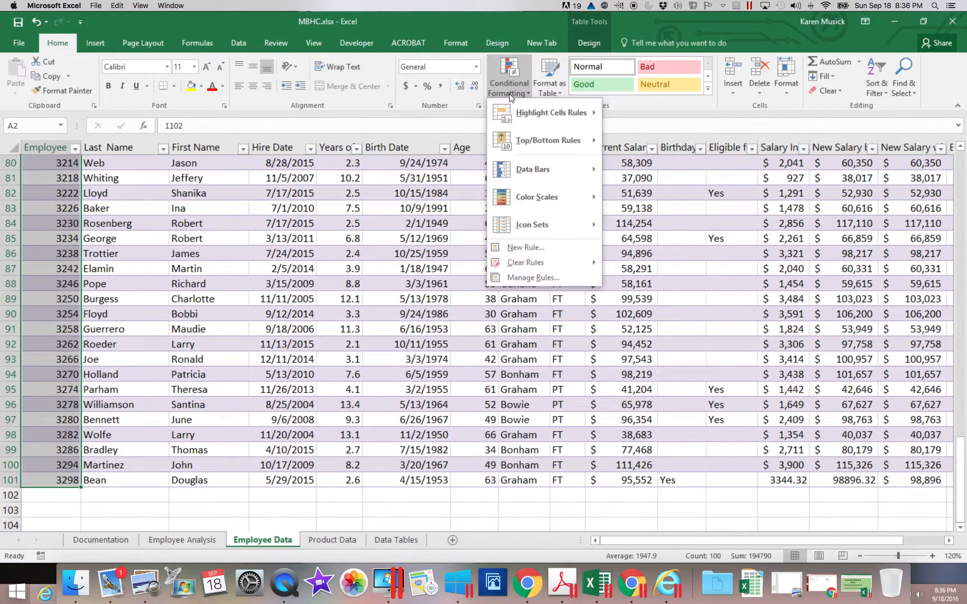
pyautogui.moveTo(540, 120)
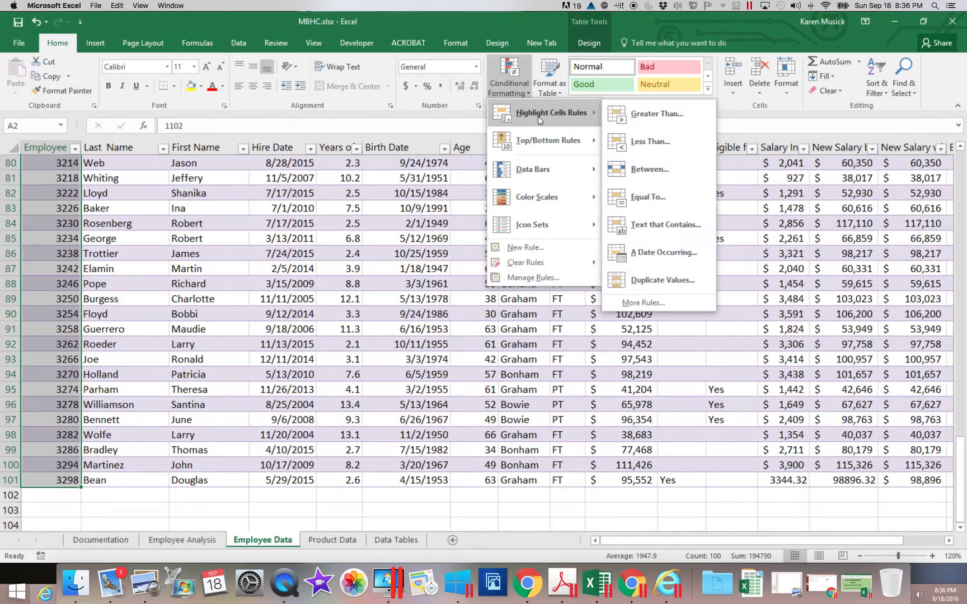
pyautogui.click(643, 291)
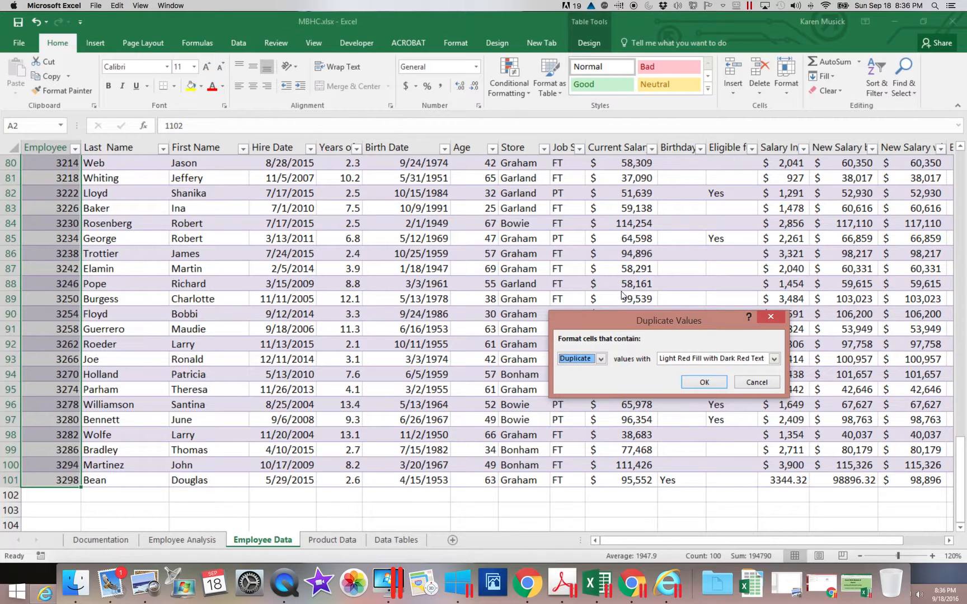
pyautogui.click(775, 358)
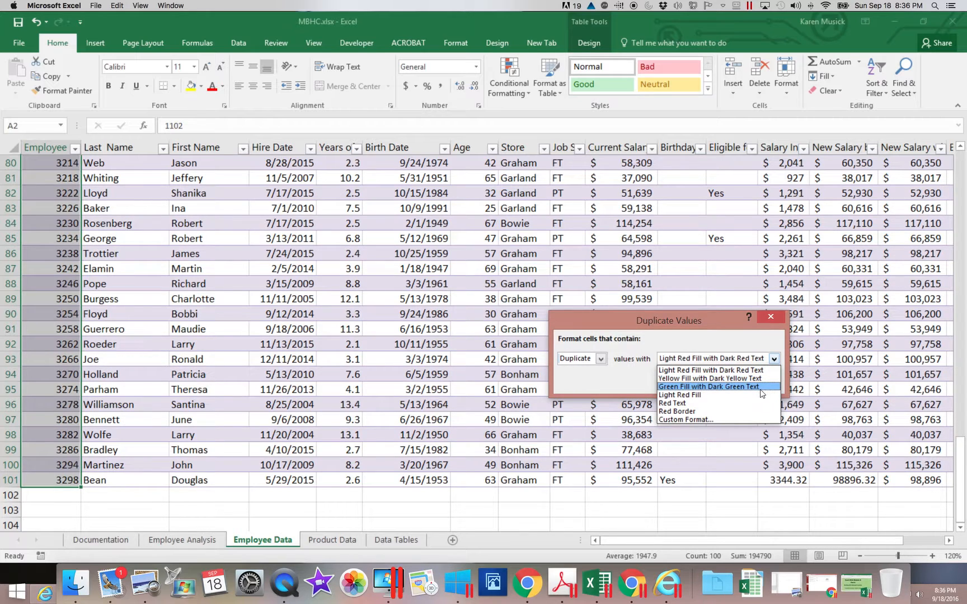
pyautogui.click(699, 420)
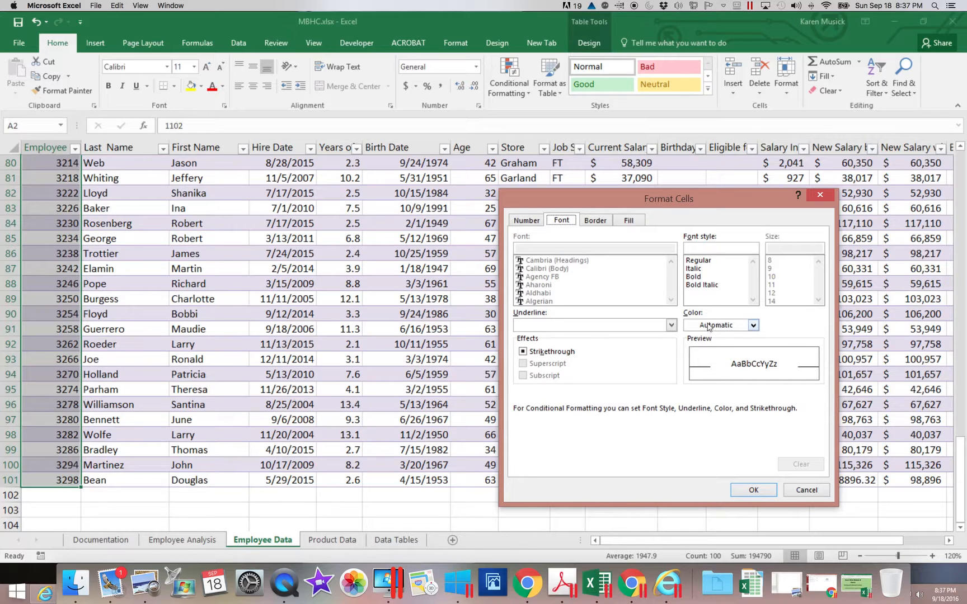
pyautogui.click(700, 277)
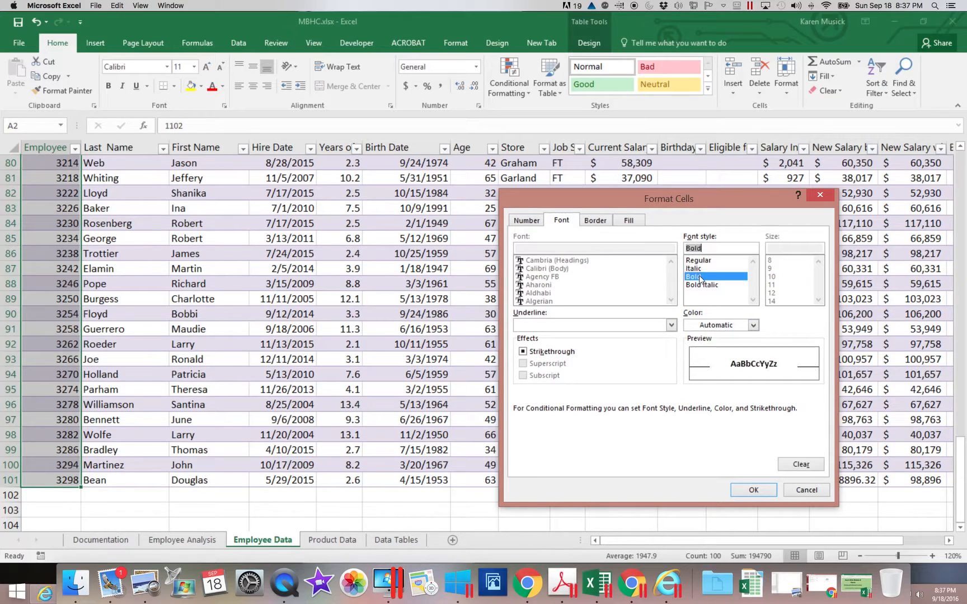
pyautogui.click(629, 221)
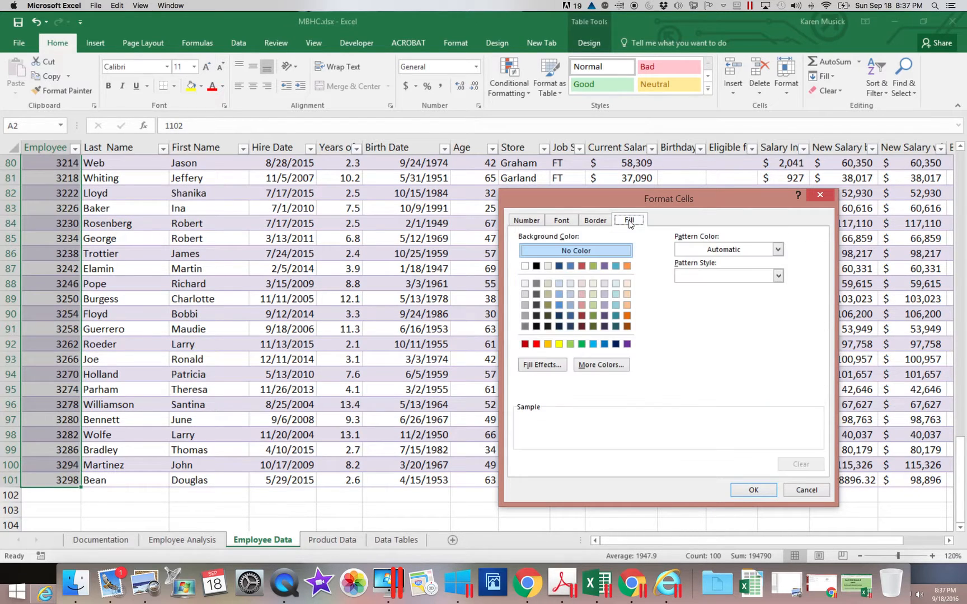
pyautogui.click(536, 344)
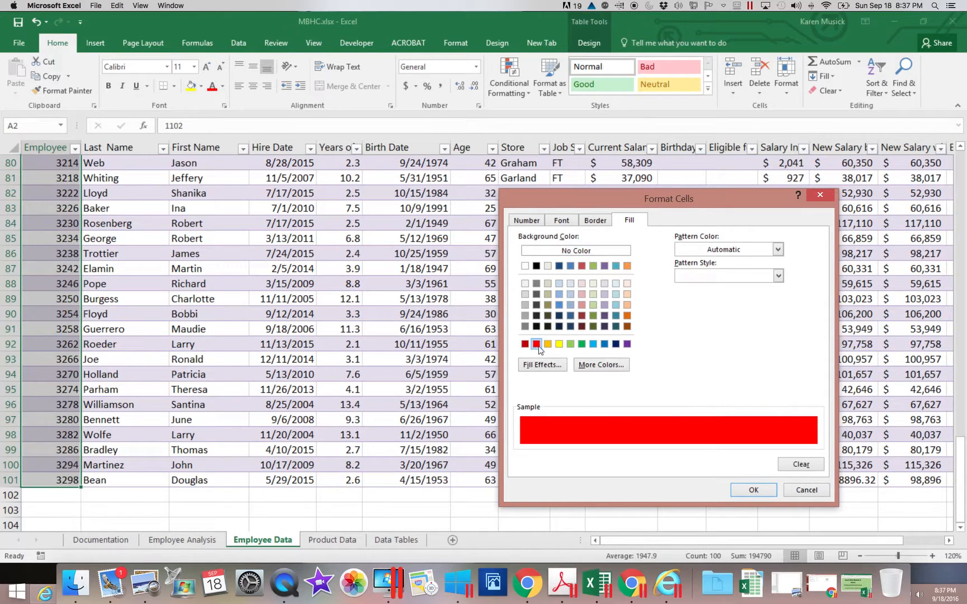
pyautogui.click(753, 491)
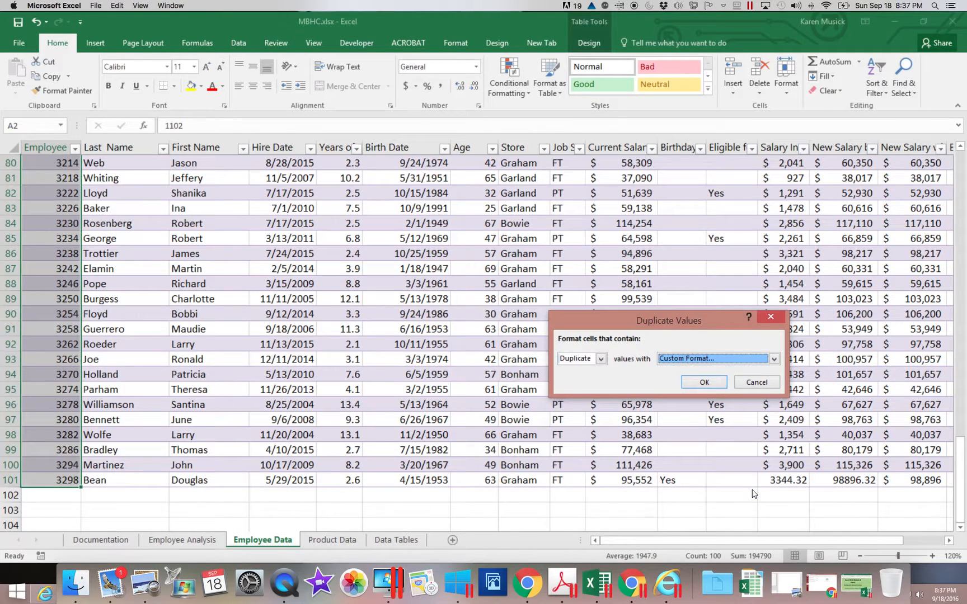
pyautogui.click(704, 382)
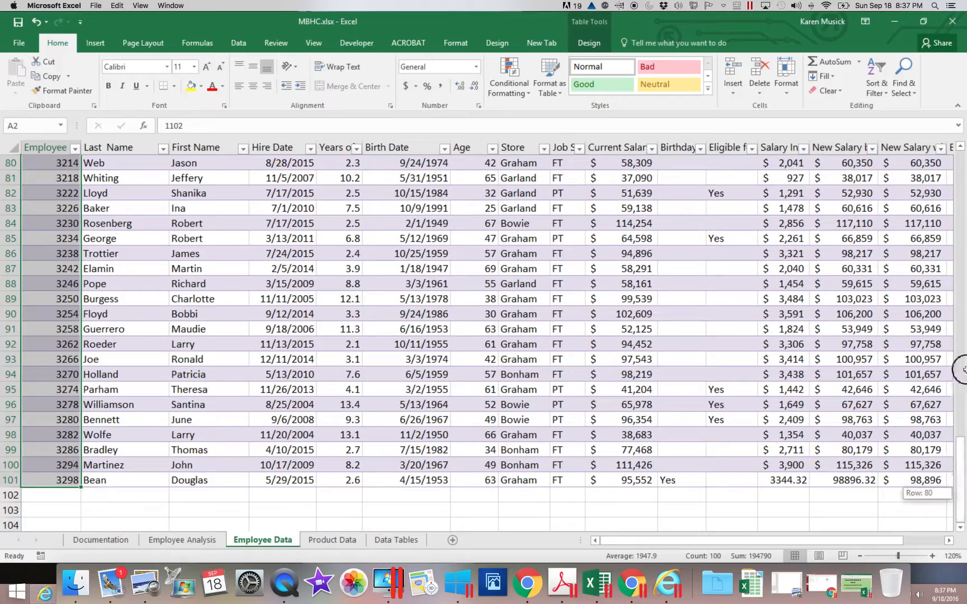
# Step: Test the duplicate rule by changing the employee ID in A3 to match the one in A2, and undo the change
pyautogui.click(963, 213)
pyautogui.click(964, 213)
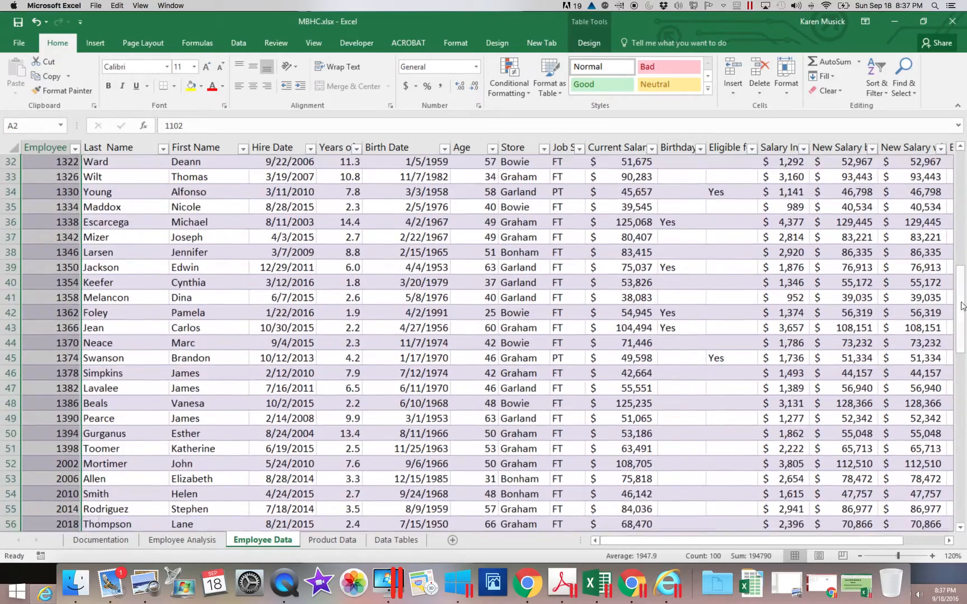
pyautogui.moveTo(960, 301); pyautogui.dragTo(963, 178)
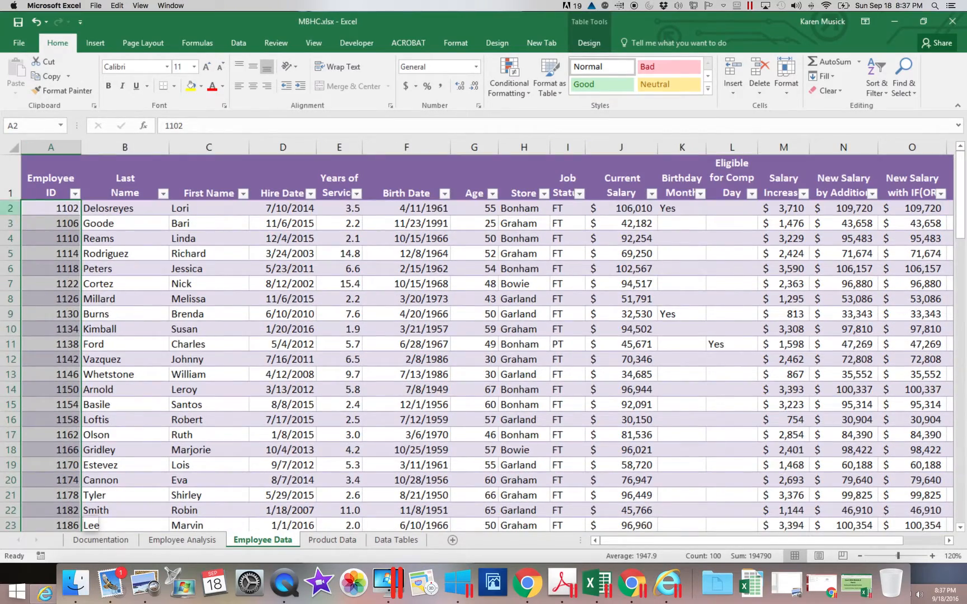
pyautogui.click(42, 224)
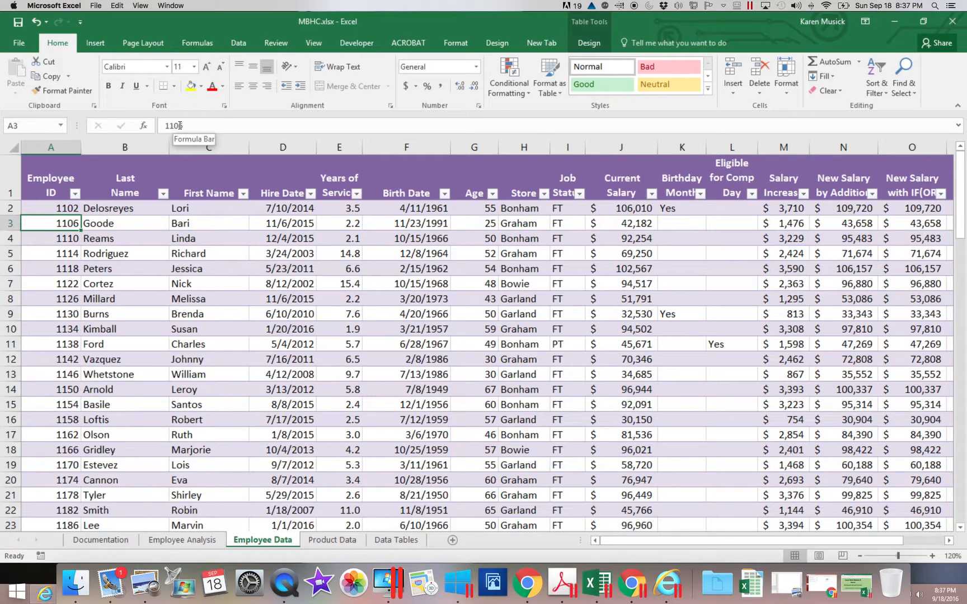
pyautogui.moveTo(180, 125); pyautogui.dragTo(191, 126)
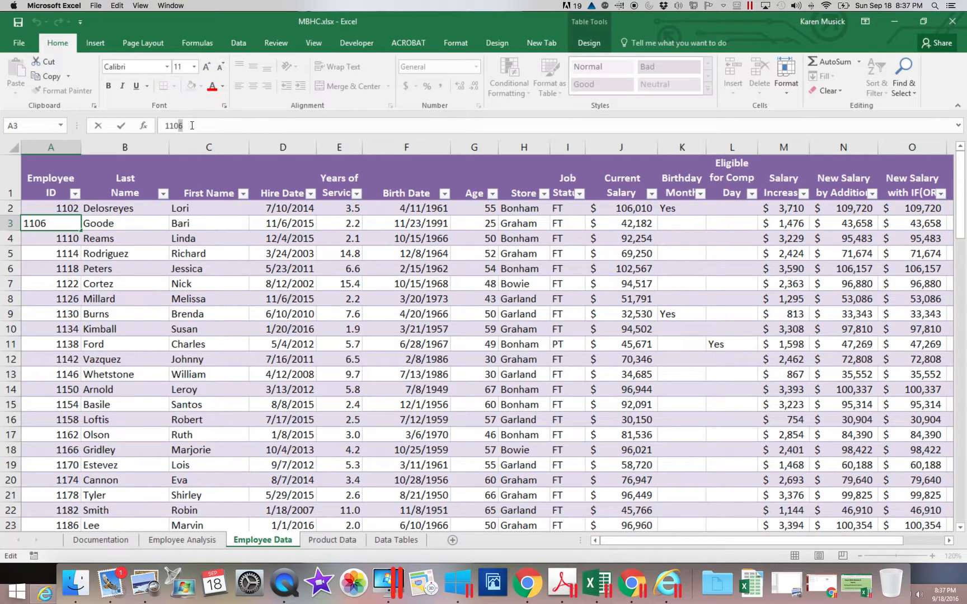
pyautogui.write('2')
pyautogui.press('Return')
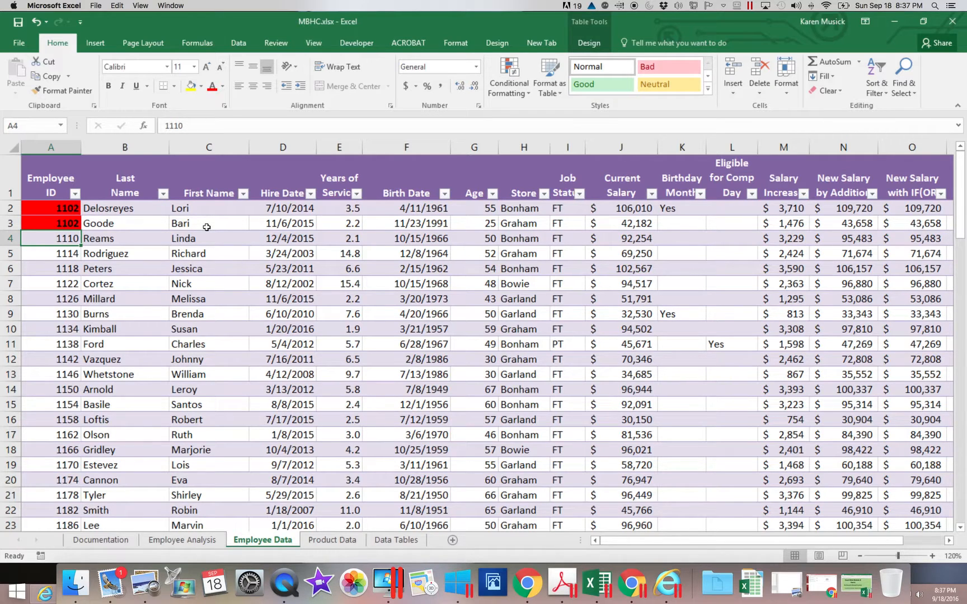
pyautogui.click(36, 25)
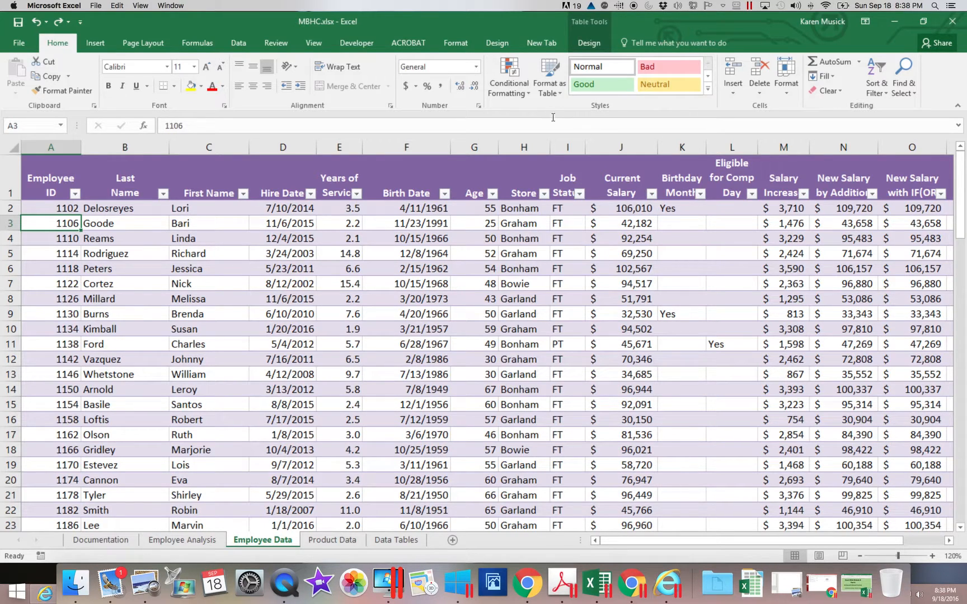
# Step: Edit the table's existing Duplicate Values rule so its custom format uses a yellow fill, and apply the change
pyautogui.click(508, 90)
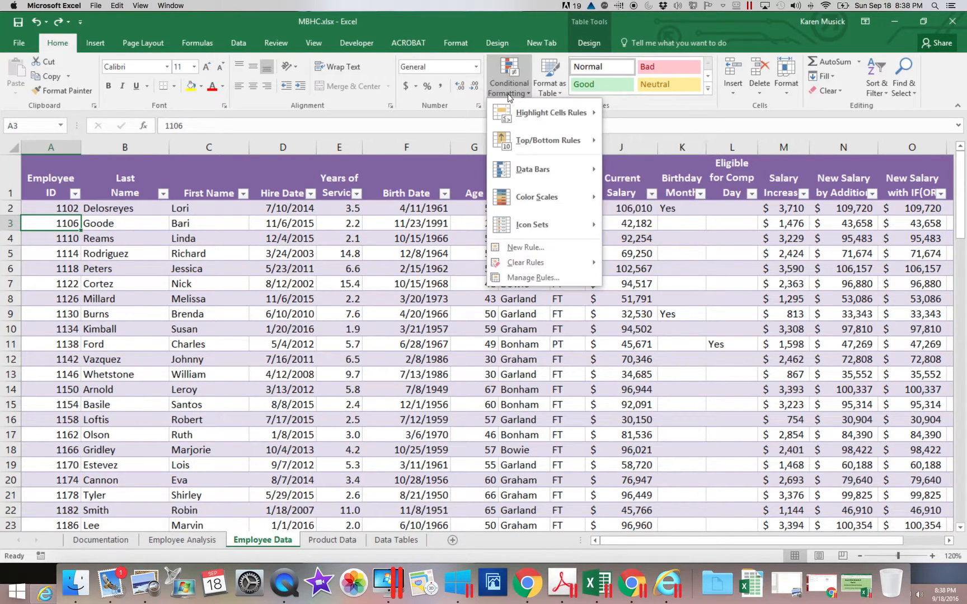
pyautogui.moveTo(526, 117)
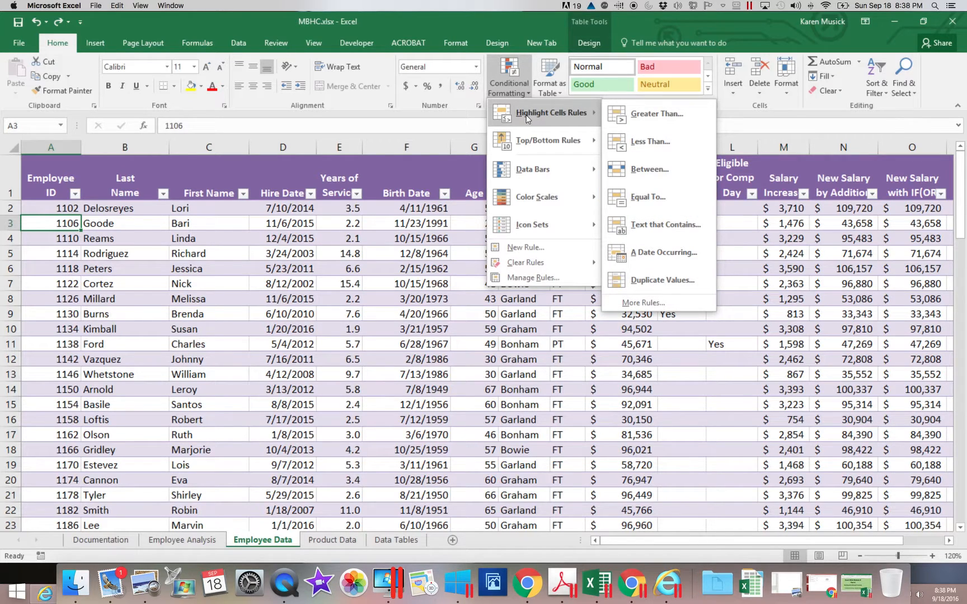
pyautogui.click(528, 277)
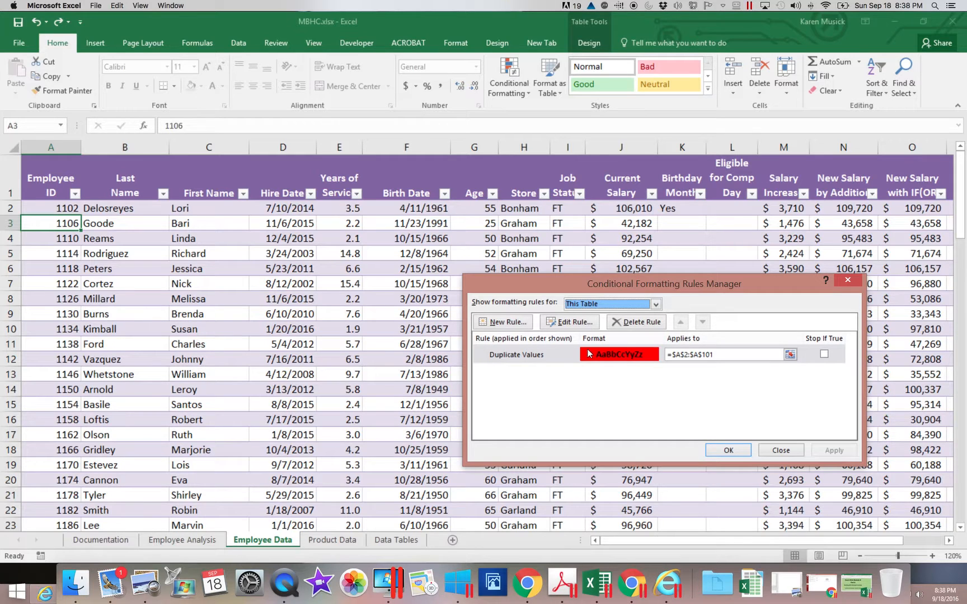
pyautogui.click(558, 359)
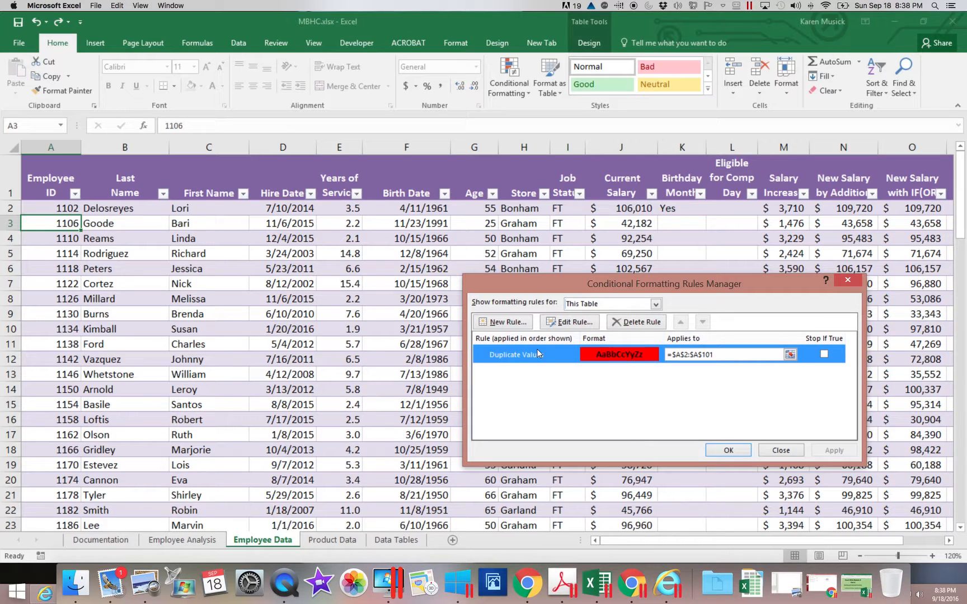
pyautogui.click(567, 323)
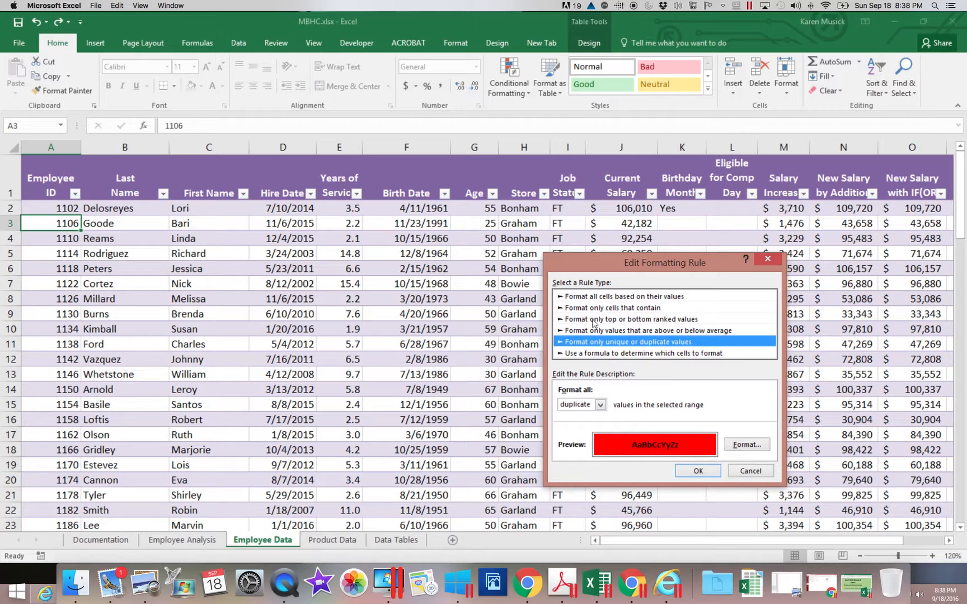
pyautogui.click(747, 444)
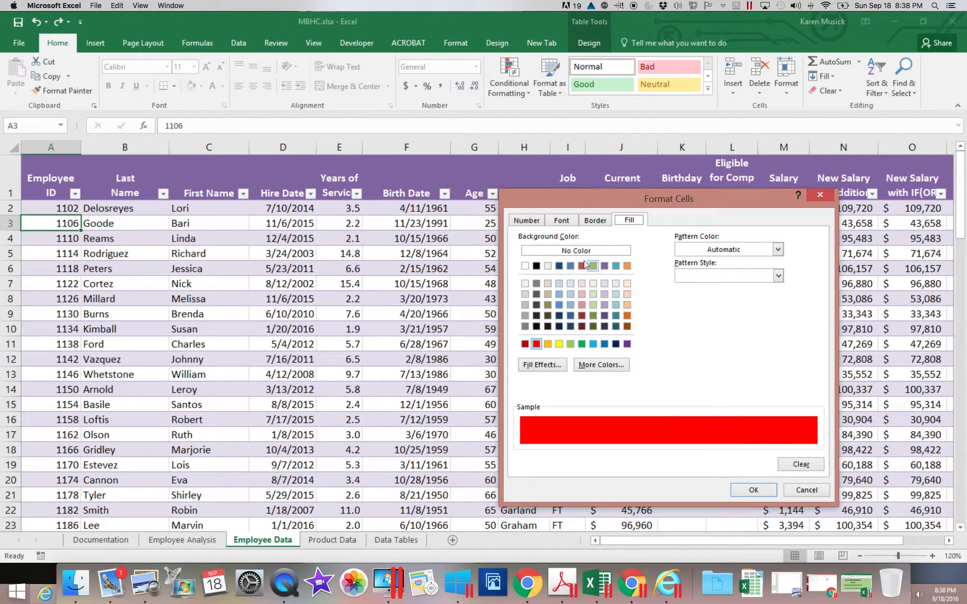
pyautogui.click(563, 221)
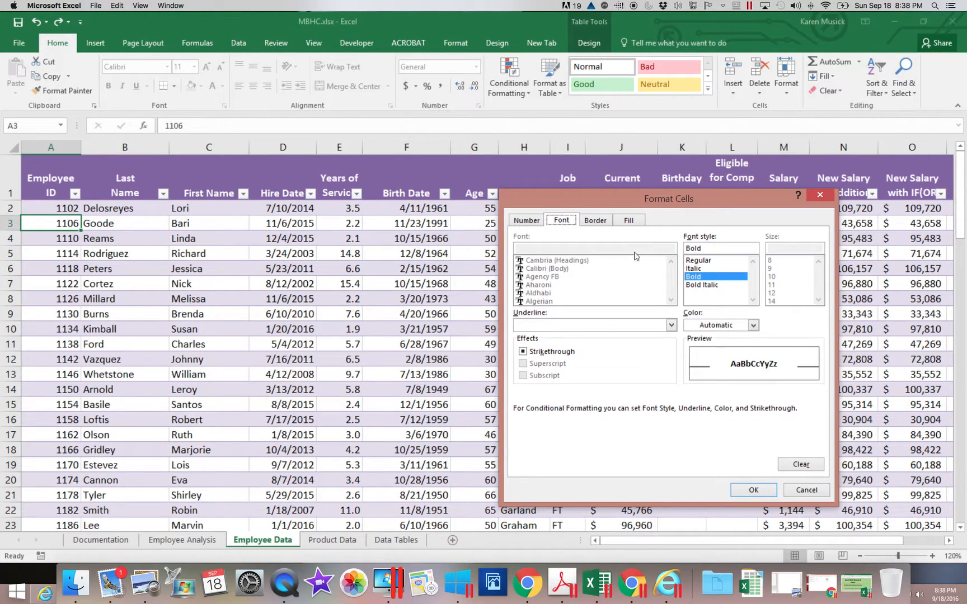
pyautogui.click(627, 222)
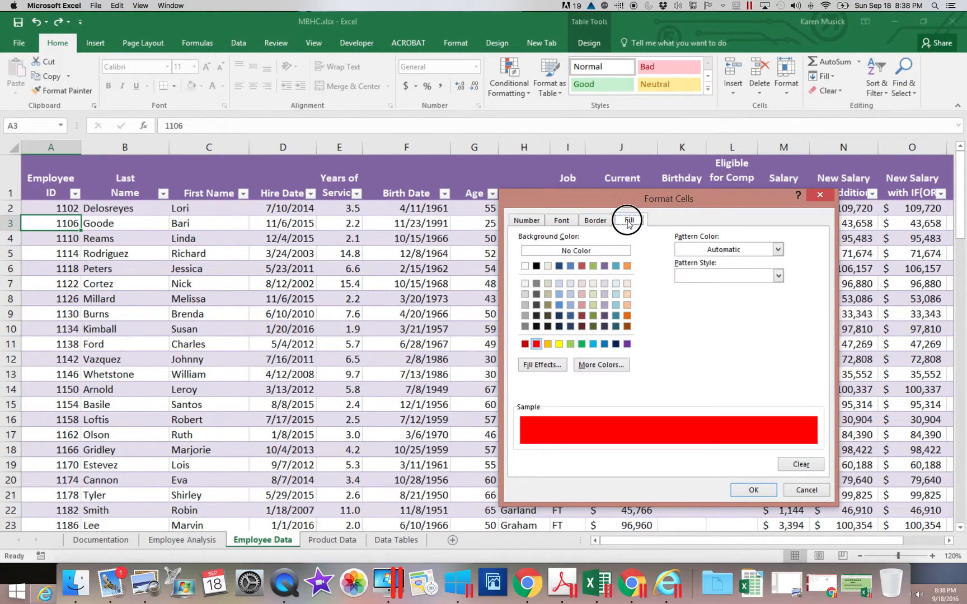
pyautogui.click(559, 343)
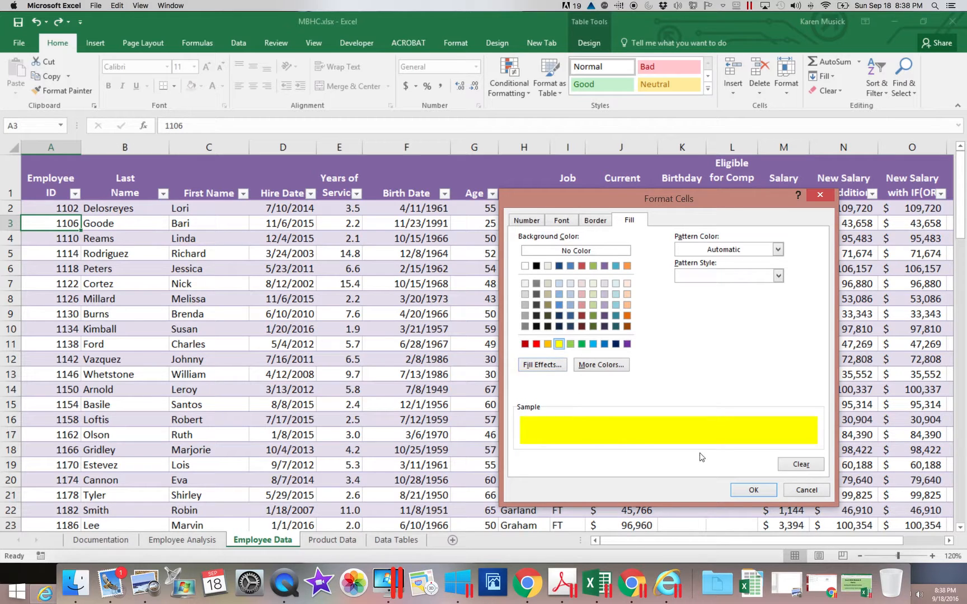
pyautogui.click(753, 490)
pyautogui.click(696, 471)
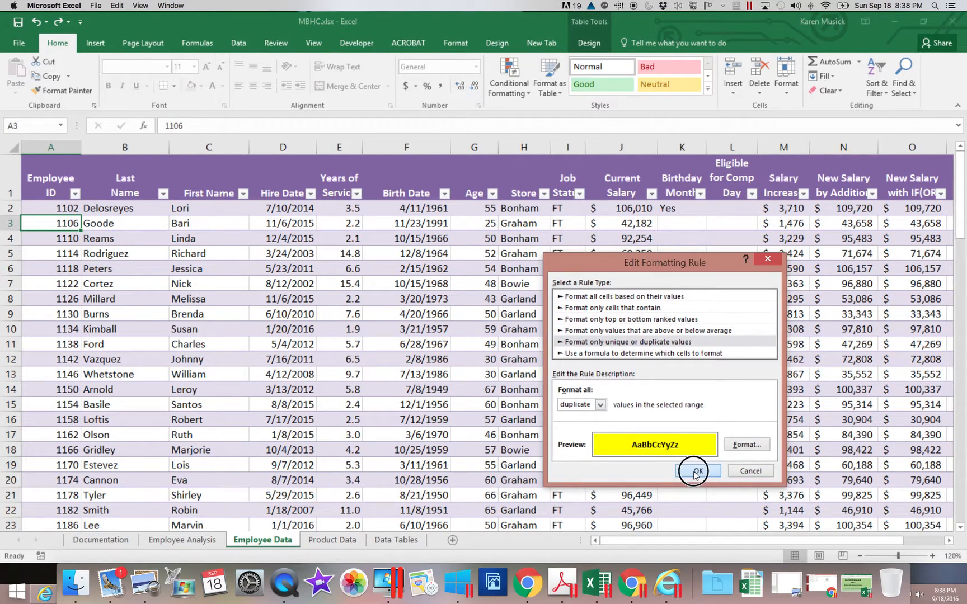
pyautogui.click(728, 451)
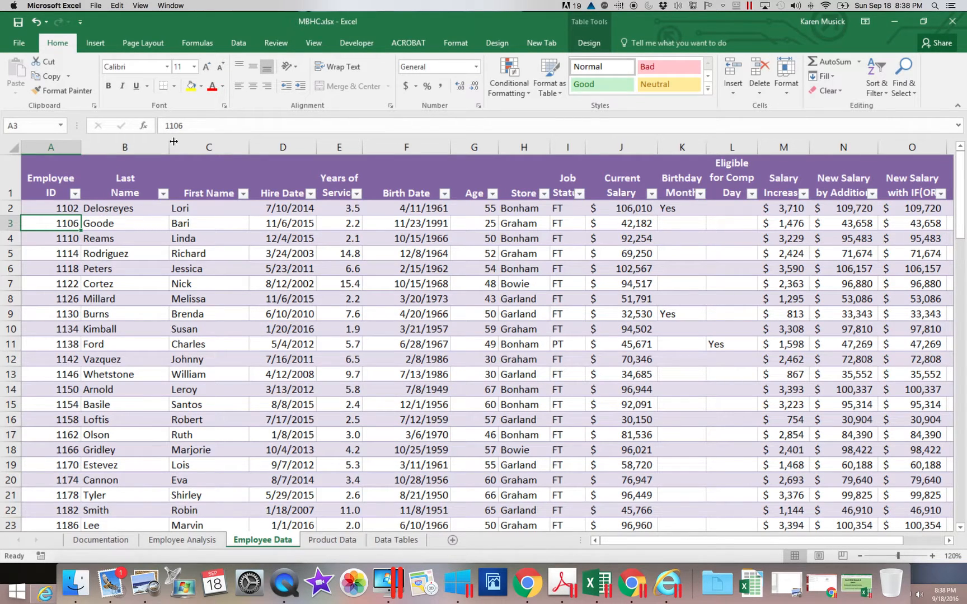
# Step: Retest the edited rule by entering A2's employee ID in A3, review the sheet's highlighting, and undo the entry
pyautogui.moveTo(178, 126); pyautogui.dragTo(195, 126)
pyautogui.write('2')
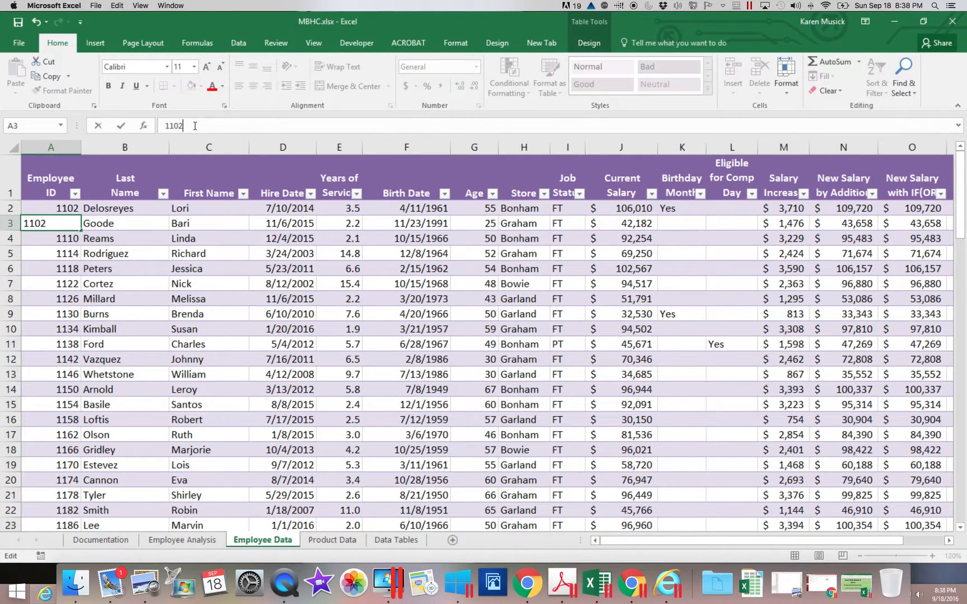
pyautogui.press('Return')
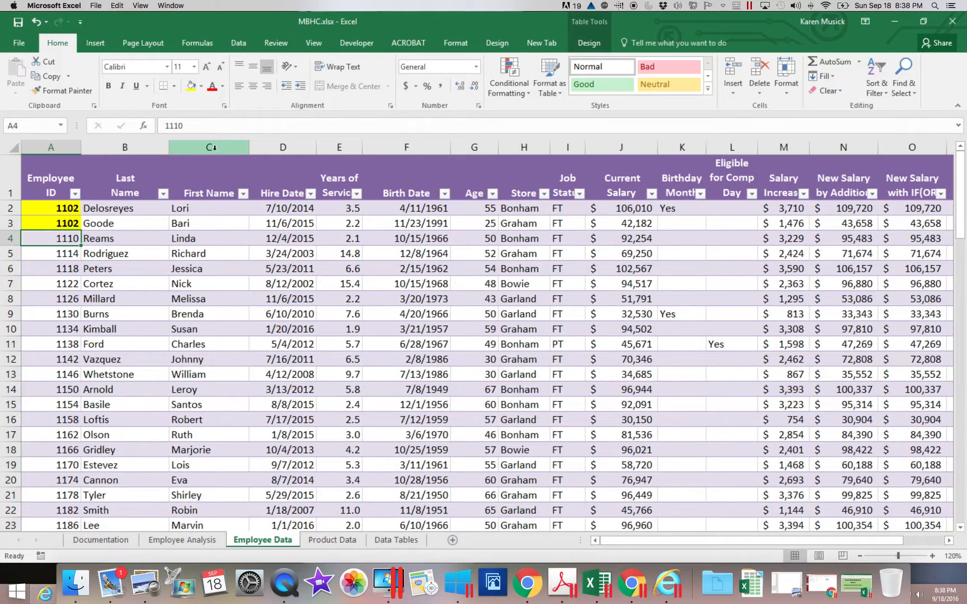
pyautogui.scroll(-1, 215, 147)
pyautogui.hscroll(2, 214, 147)
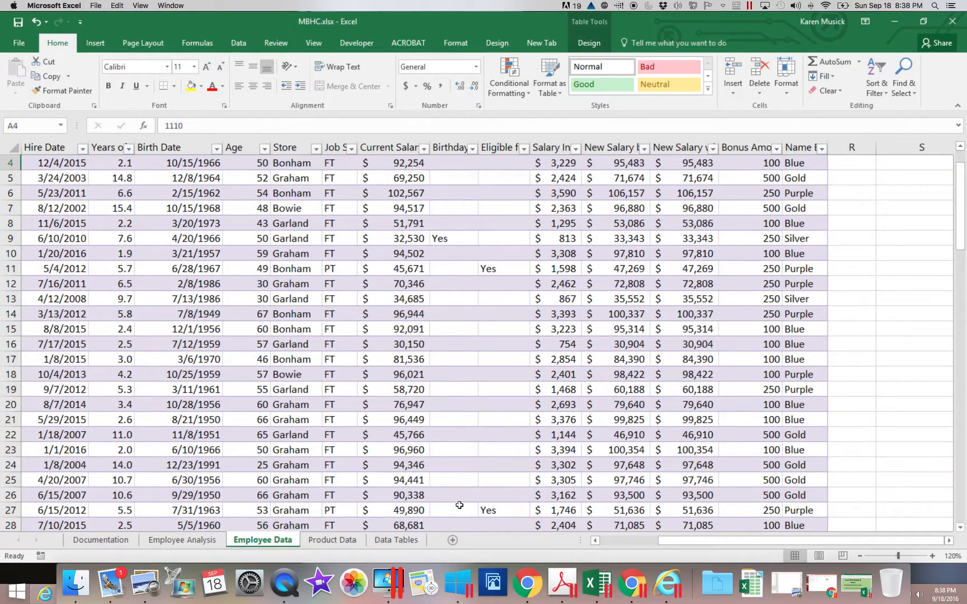
pyautogui.moveTo(671, 539); pyautogui.dragTo(607, 540)
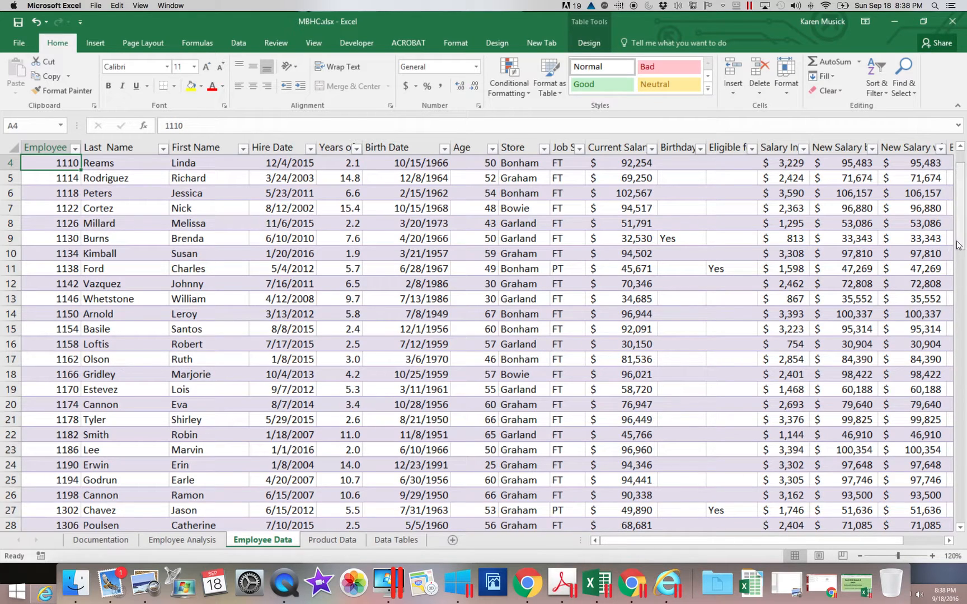
pyautogui.moveTo(958, 242); pyautogui.dragTo(958, 227)
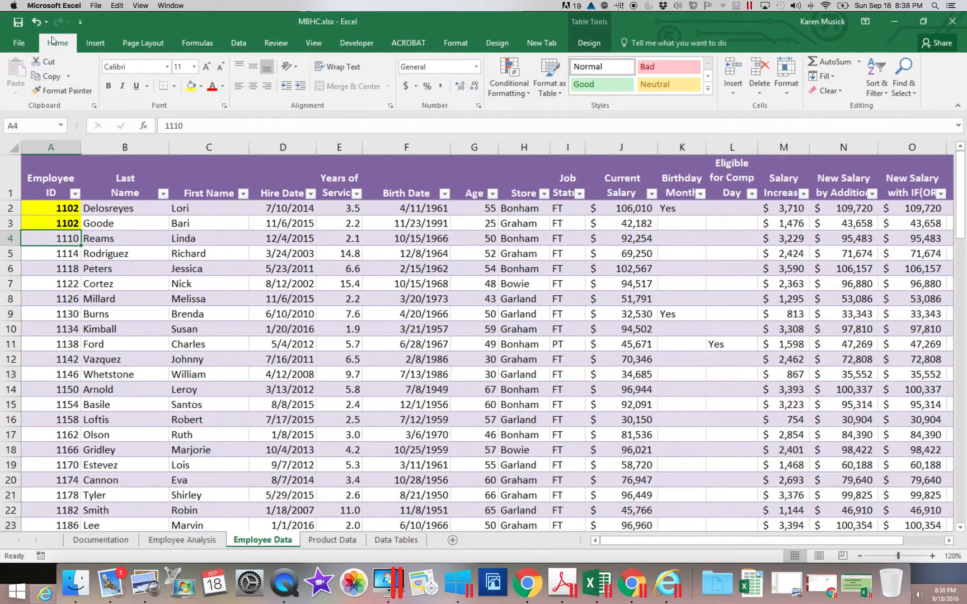
pyautogui.click(38, 22)
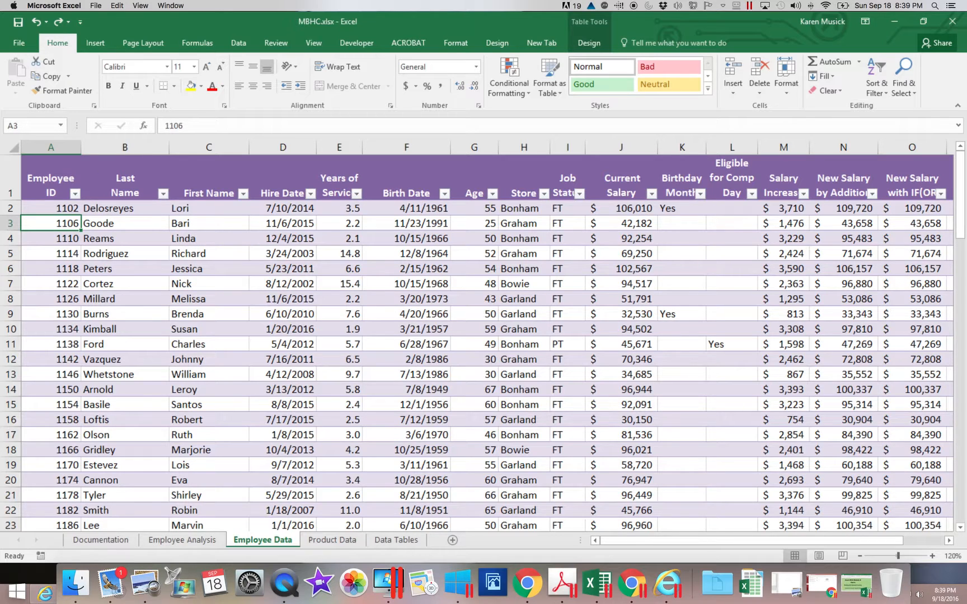
# Step: Save the workbook and switch to the Product Data sheet
pyautogui.click(18, 22)
pyautogui.click(333, 540)
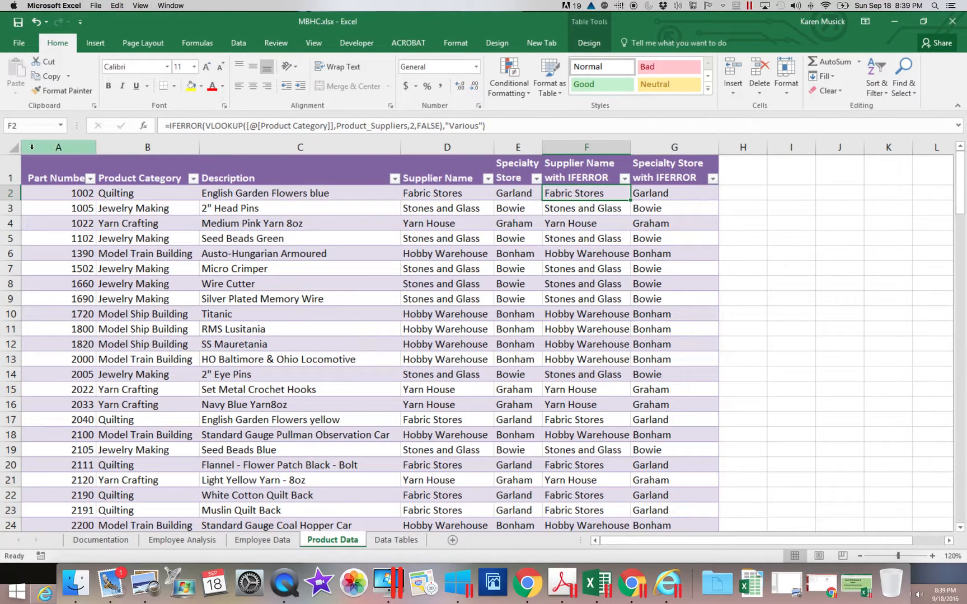
# Step: Start a Duplicate Values highlighting rule for the whole Part Number column, choosing a custom format
pyautogui.click(58, 147)
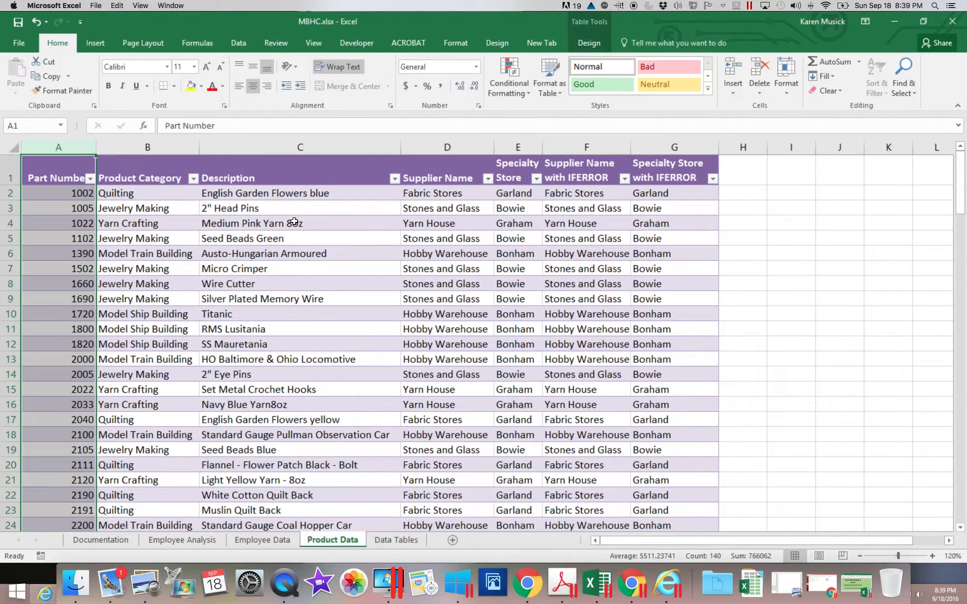
pyautogui.click(509, 84)
pyautogui.moveTo(518, 122)
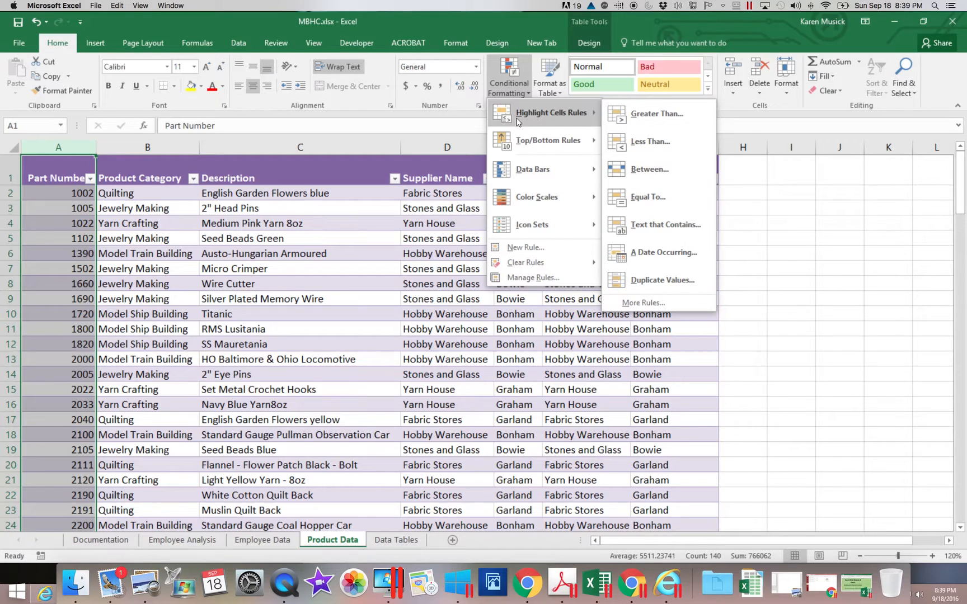
pyautogui.click(632, 276)
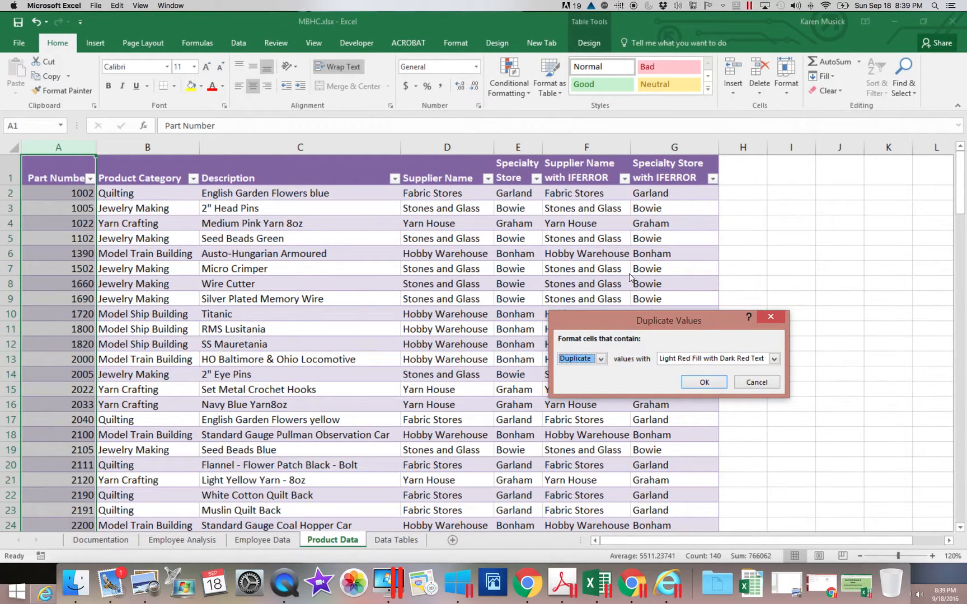
pyautogui.click(776, 359)
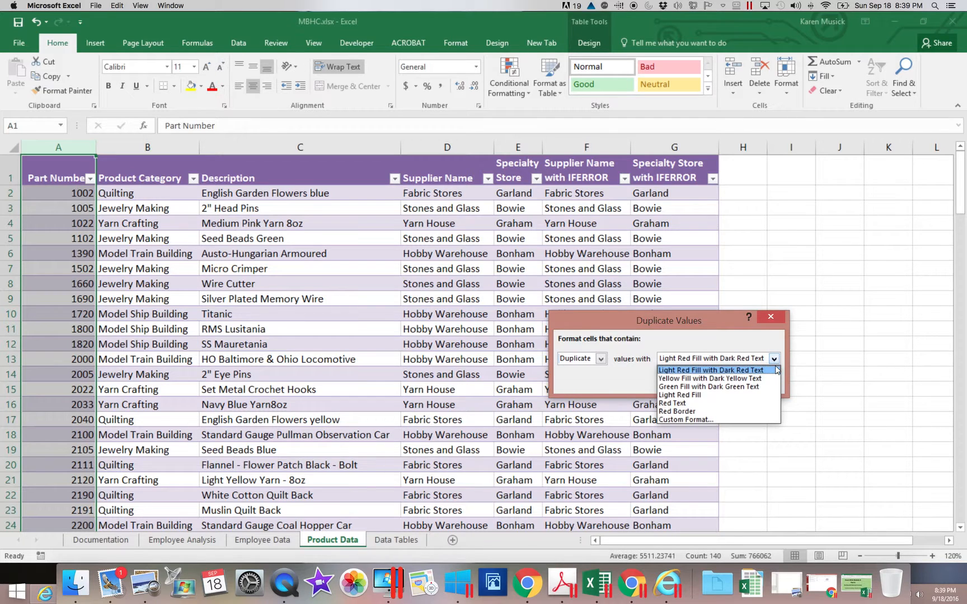
pyautogui.click(735, 420)
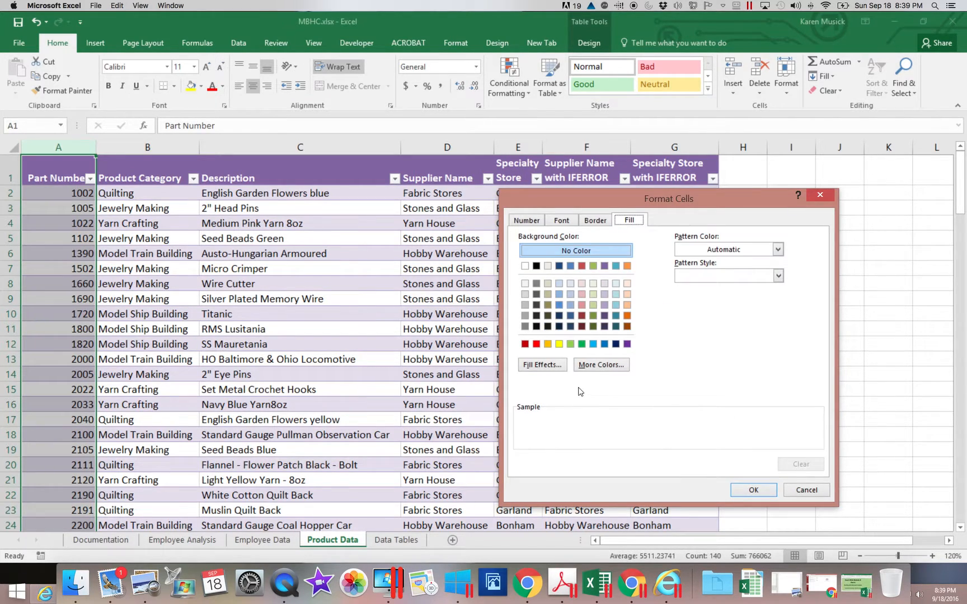
# Step: Give the rule's custom format a yellow fill and bold font, and apply the rule to the column
pyautogui.click(559, 344)
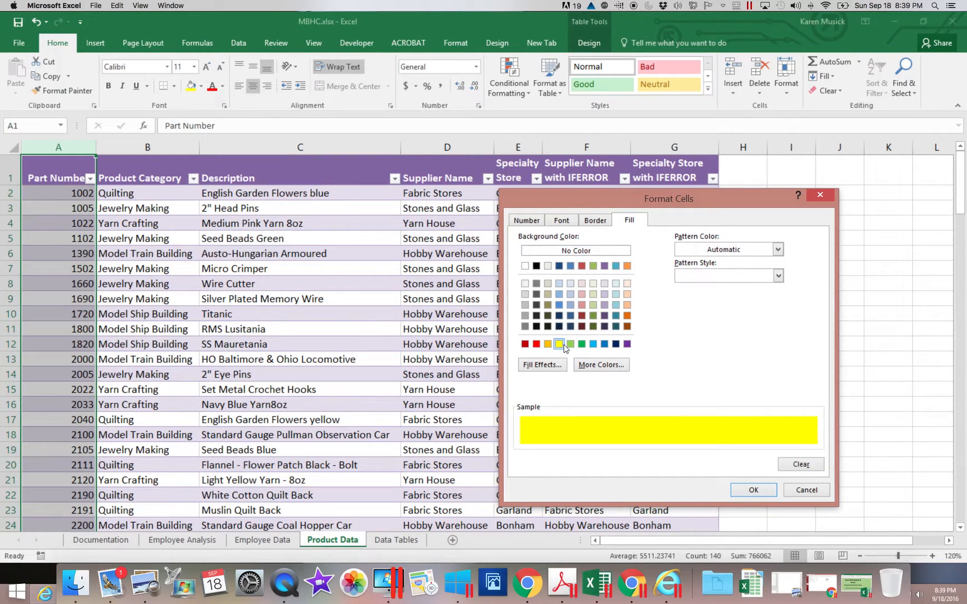
pyautogui.click(561, 220)
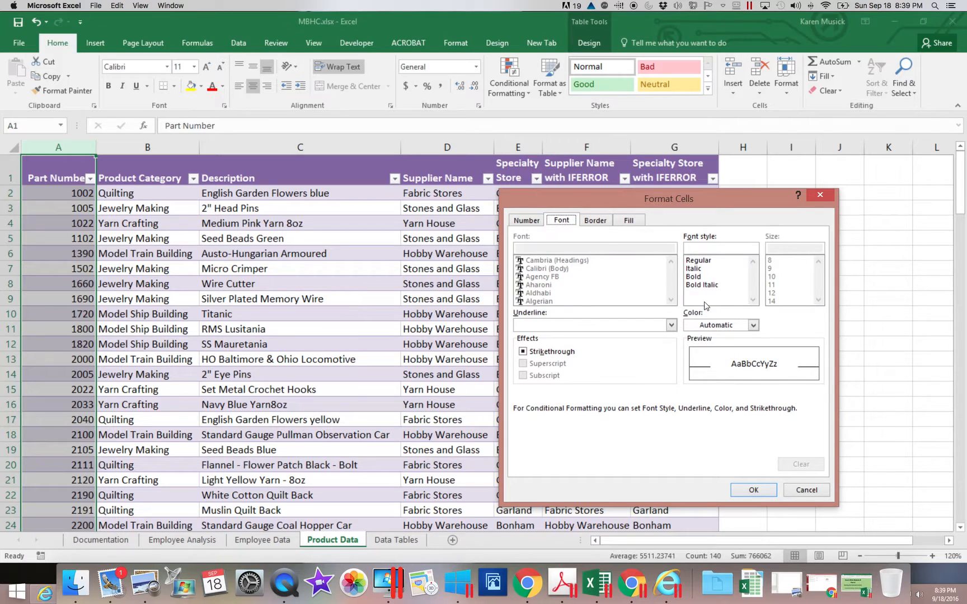
pyautogui.click(693, 276)
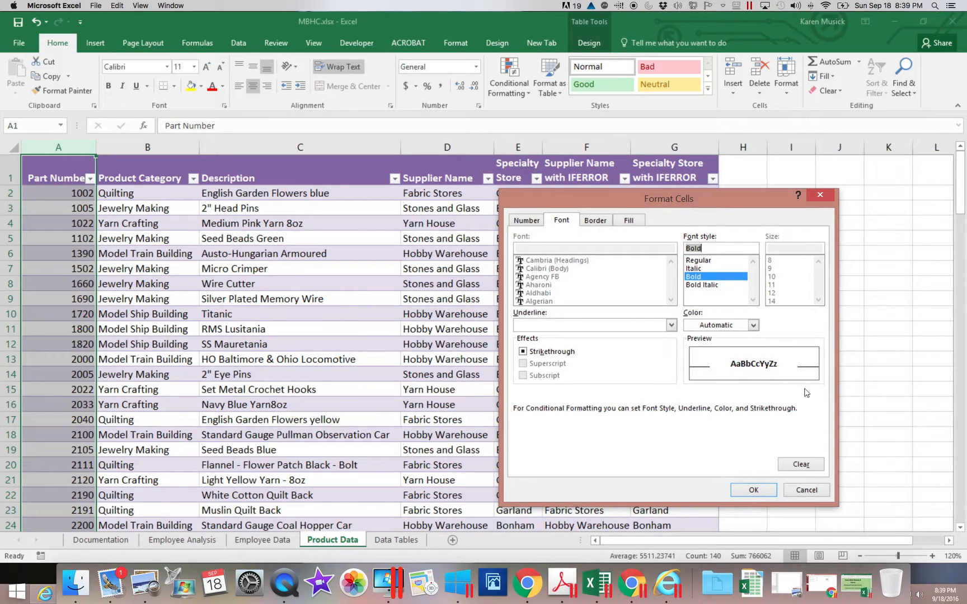
pyautogui.click(755, 491)
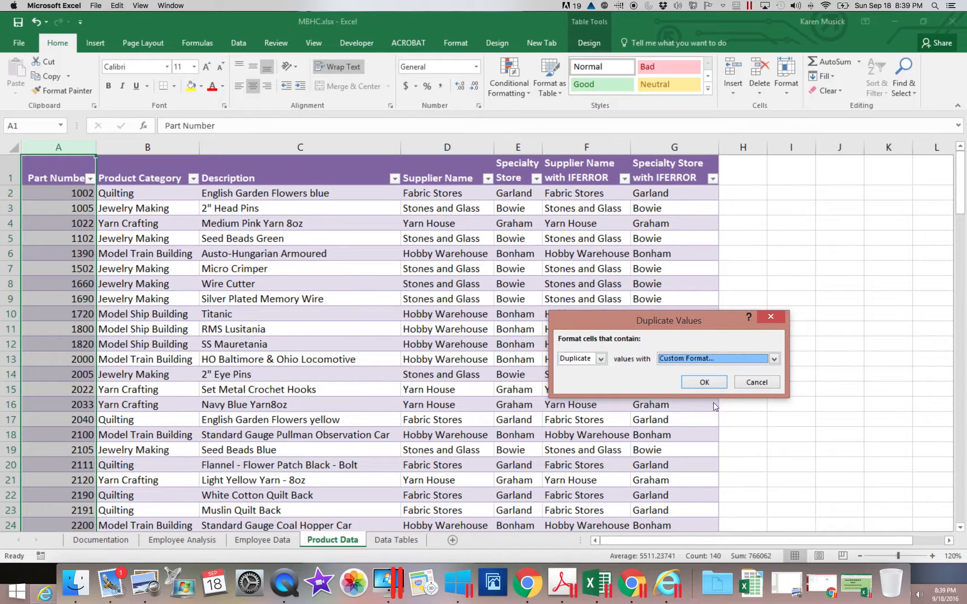
pyautogui.click(702, 382)
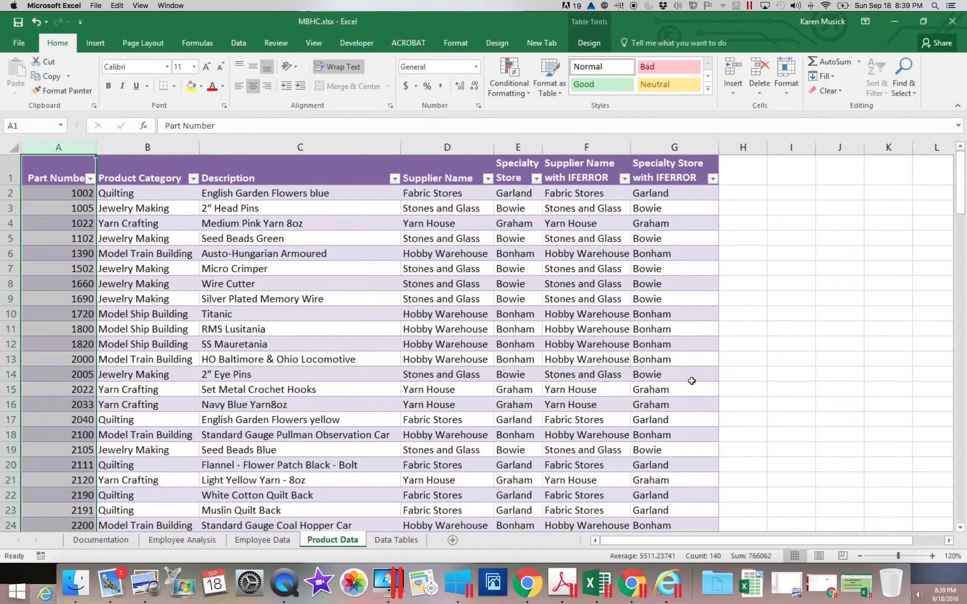
# Step: Test the duplicate rule by entering part number 1002 in A3, and check the highlighting in the Part Number column
pyautogui.click(63, 209)
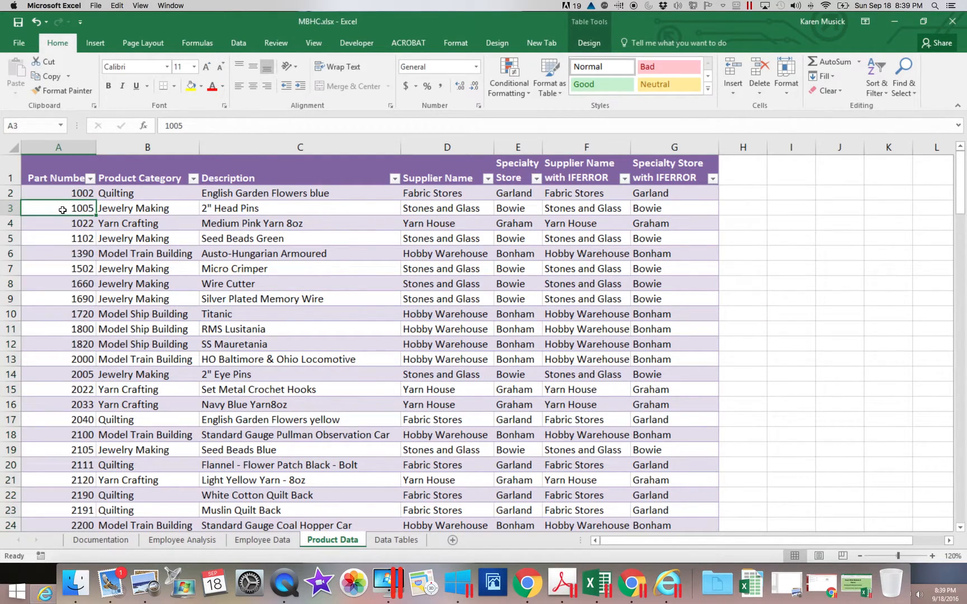
pyautogui.write('1002')
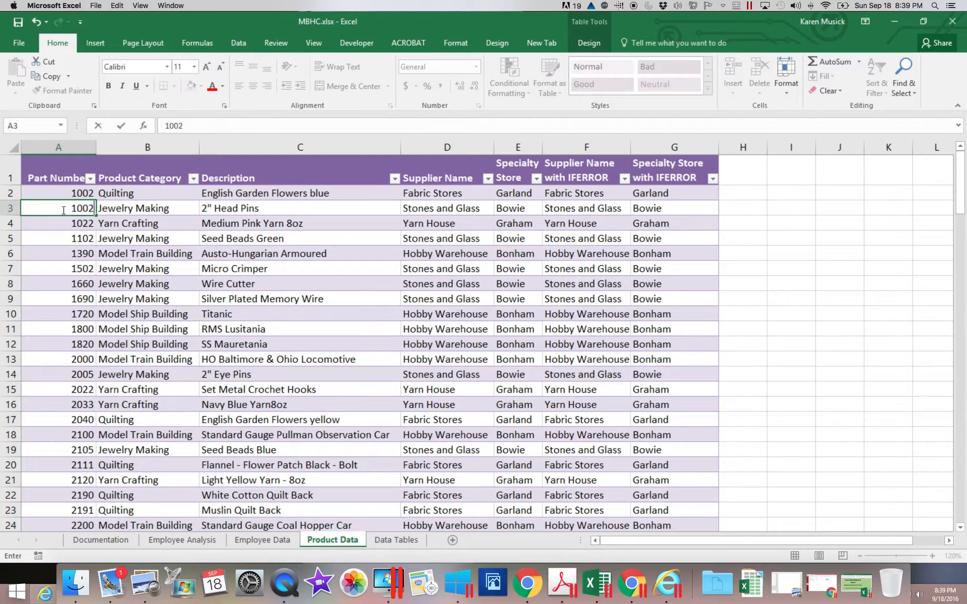
pyautogui.press('Return')
pyautogui.scroll(-3, 63, 210)
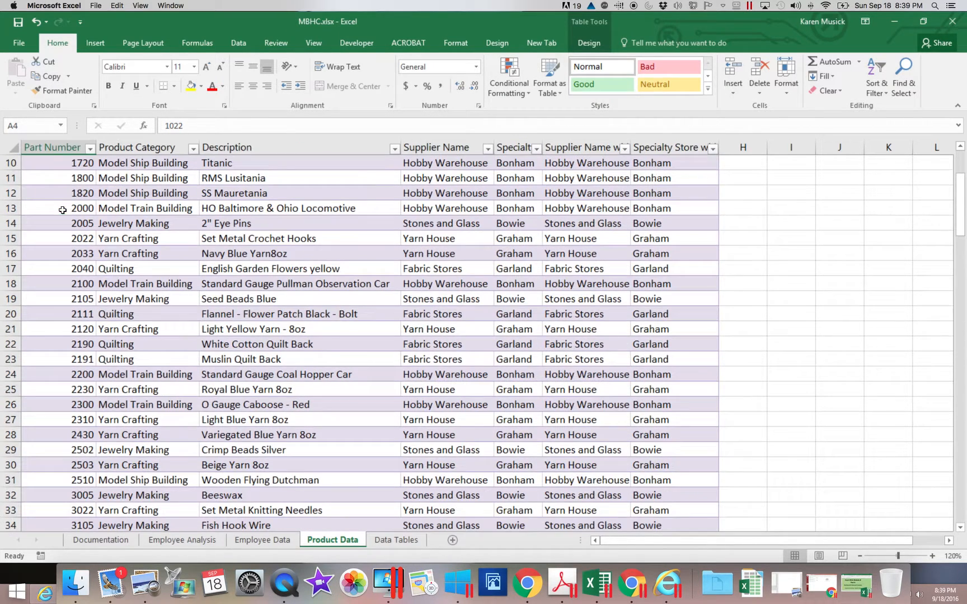
pyautogui.moveTo(963, 232); pyautogui.dragTo(963, 204)
pyautogui.click(66, 208)
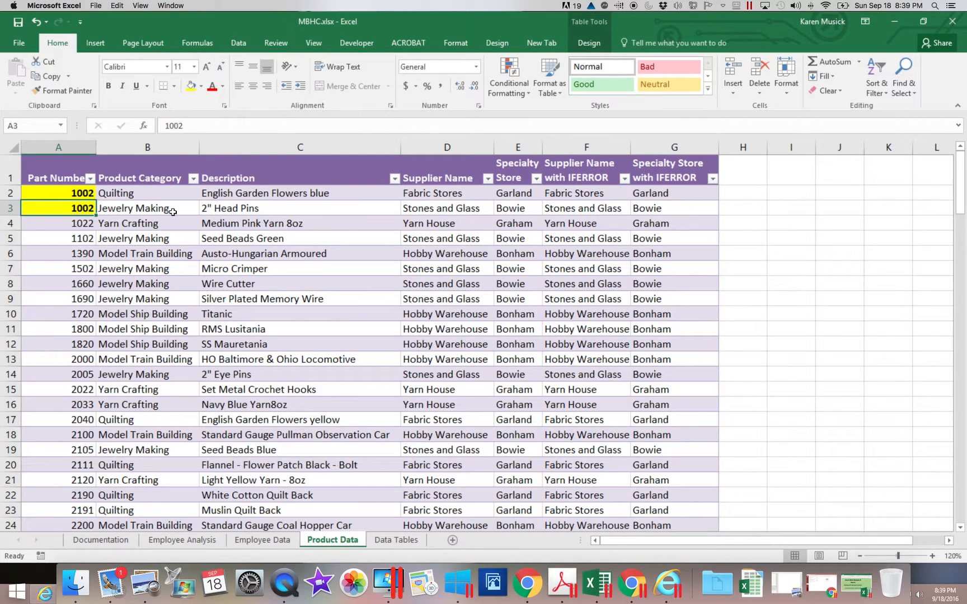
# Step: Edit the table's existing Duplicate Values rule so its custom format uses an orange fill, and apply the change
pyautogui.click(517, 94)
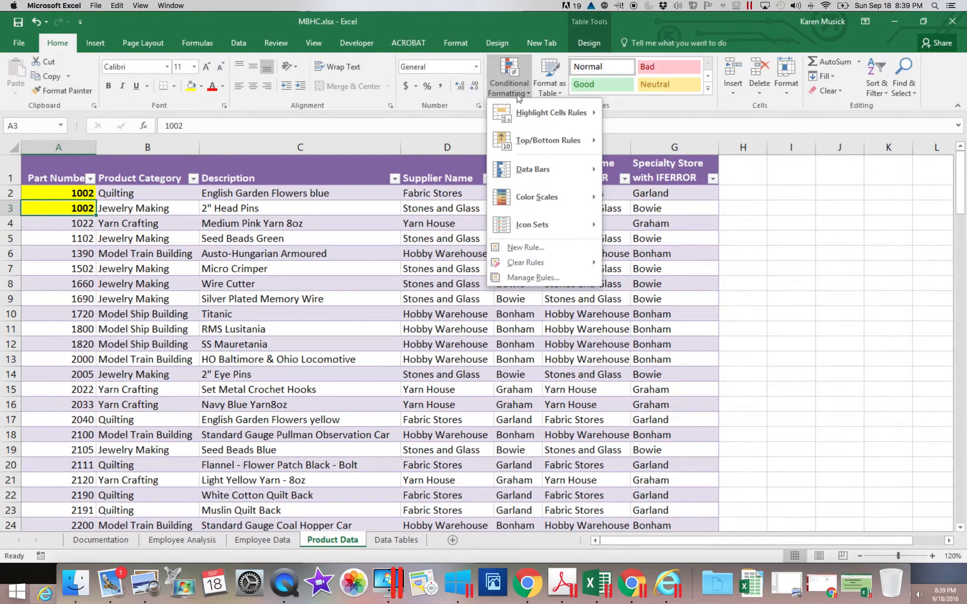
pyautogui.click(522, 278)
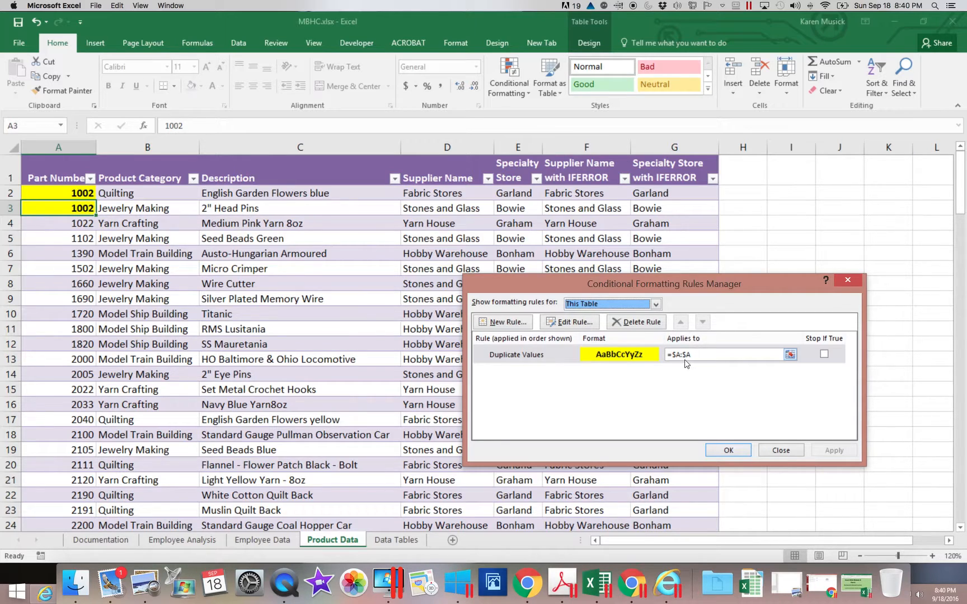
pyautogui.click(560, 354)
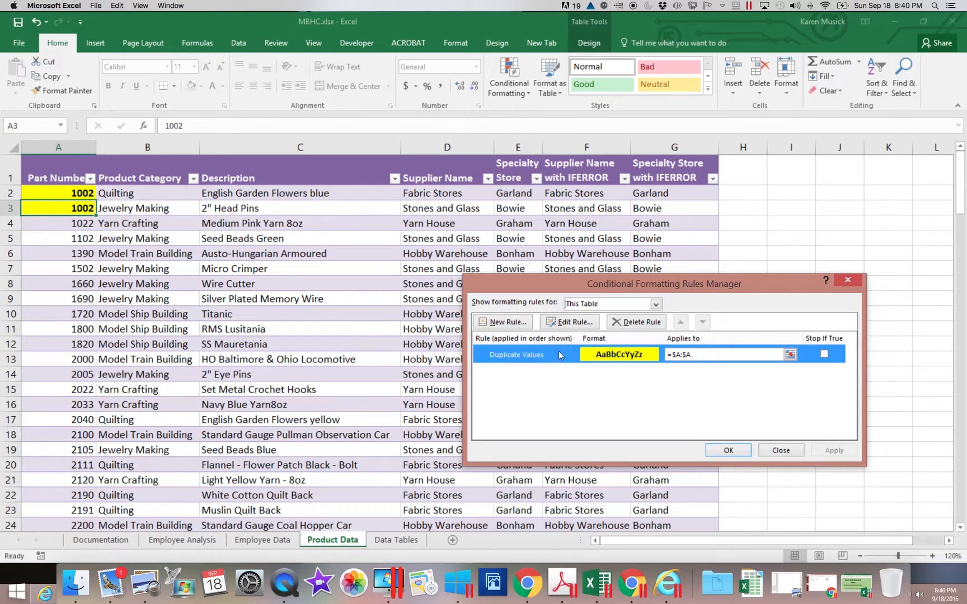
pyautogui.click(569, 321)
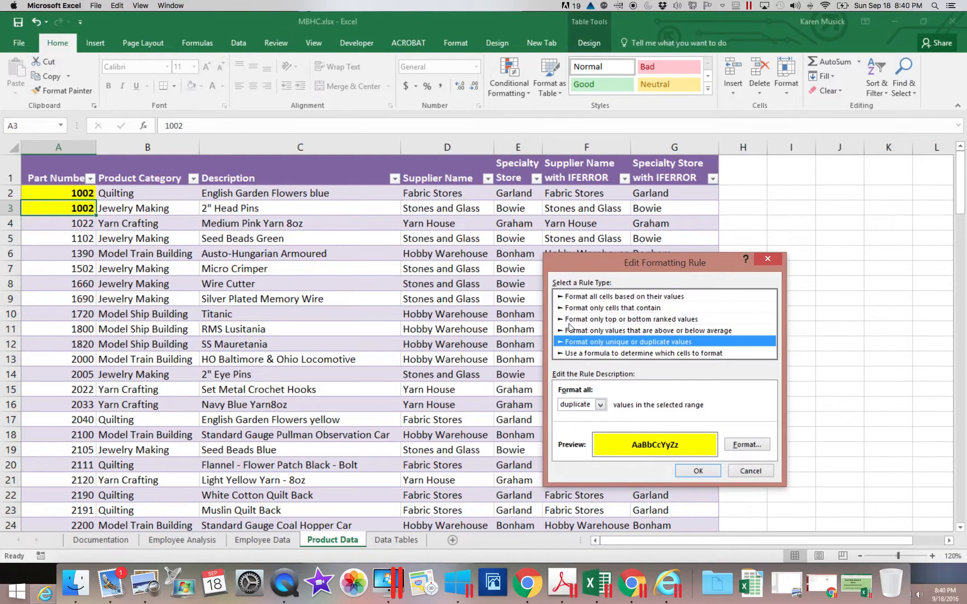
pyautogui.click(746, 444)
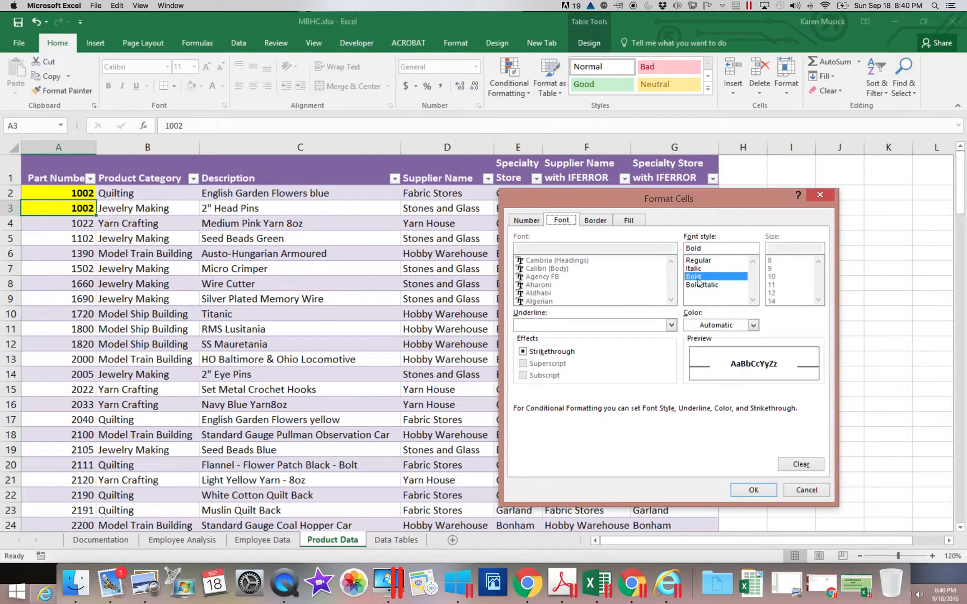
pyautogui.click(627, 221)
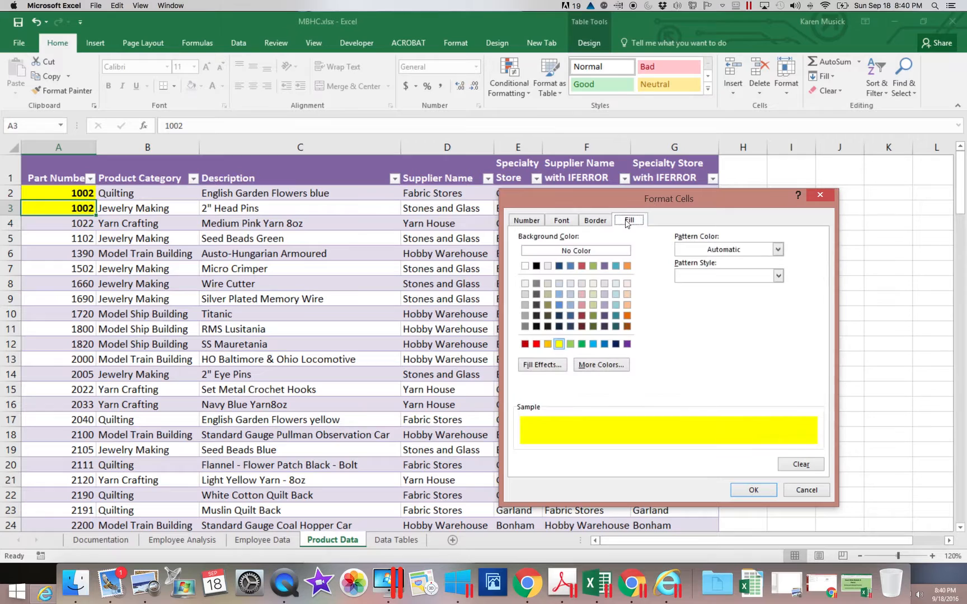
pyautogui.click(548, 346)
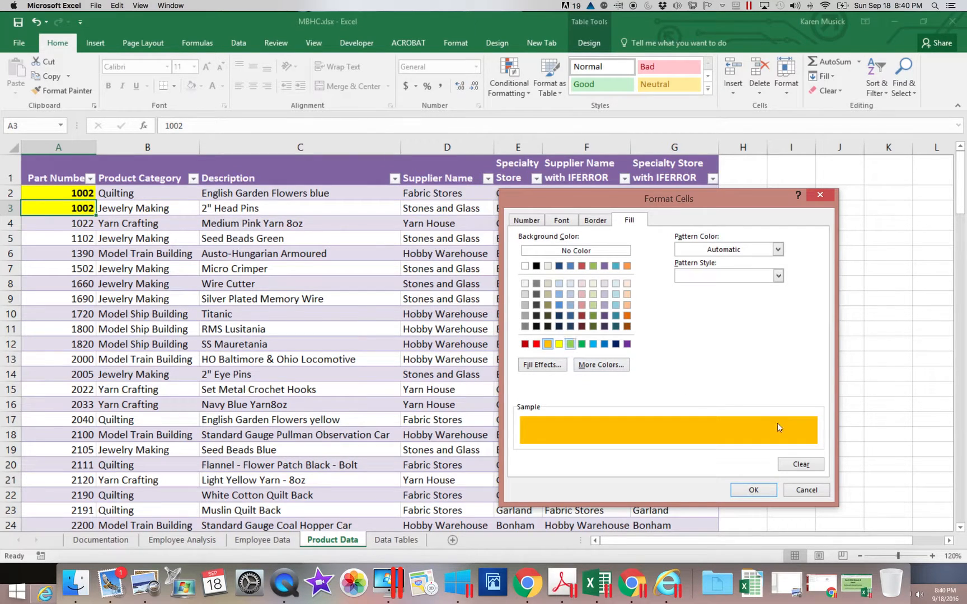
pyautogui.click(753, 491)
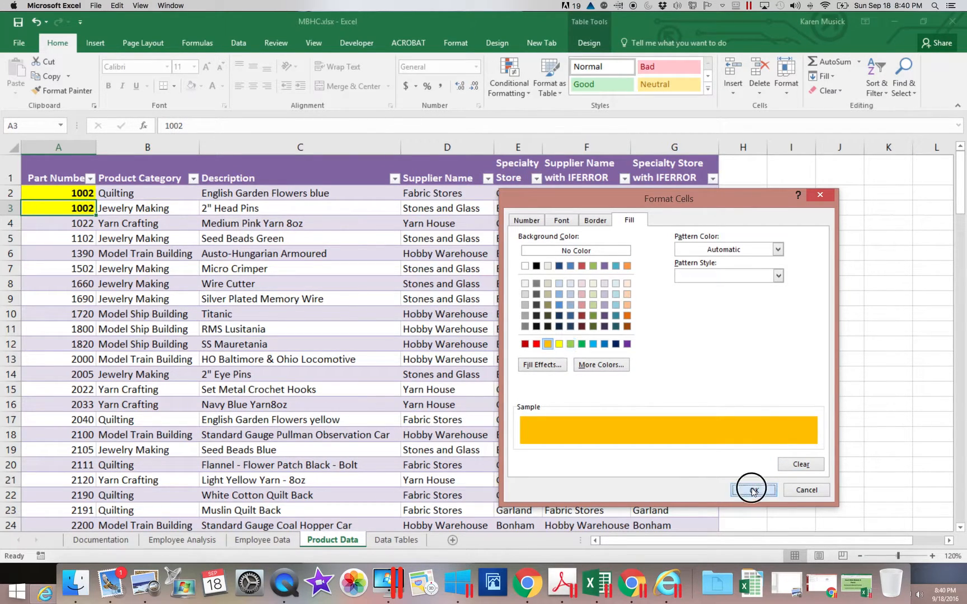
pyautogui.click(699, 472)
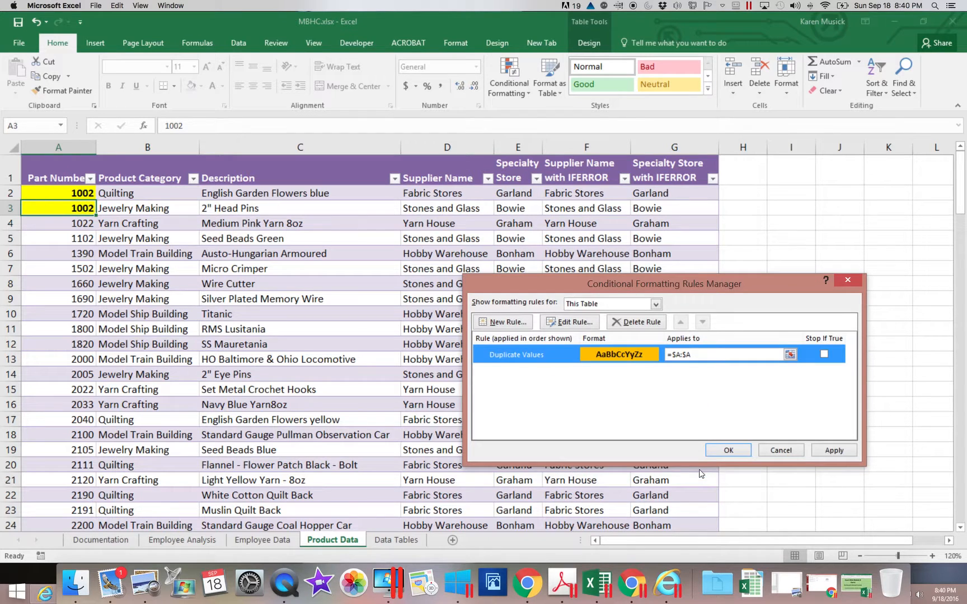
pyautogui.click(730, 450)
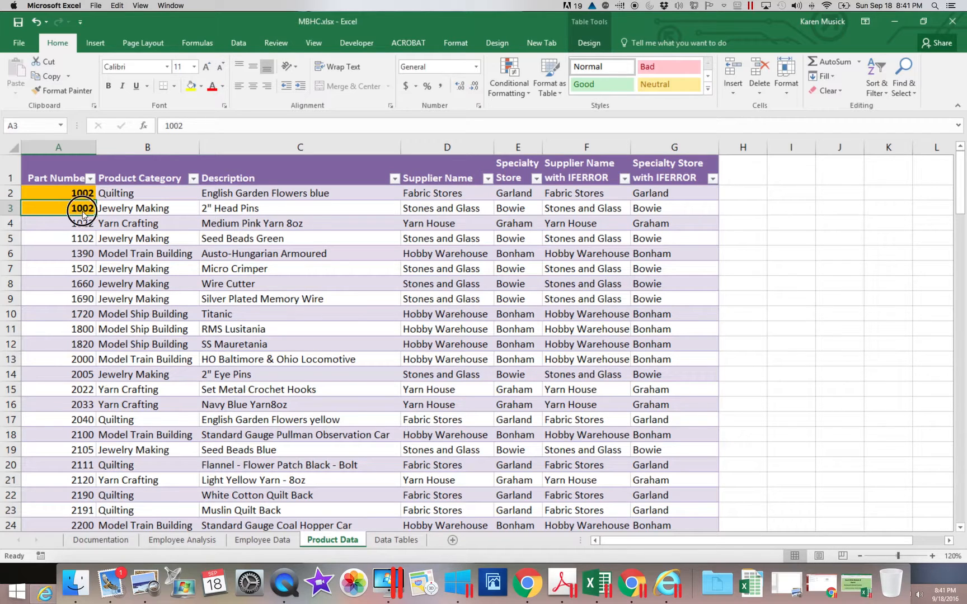
# Step: Restore the part number in A3 to 1005
pyautogui.click(180, 125)
pyautogui.press('BackSpace')
pyautogui.write('5')
pyautogui.press('Return')
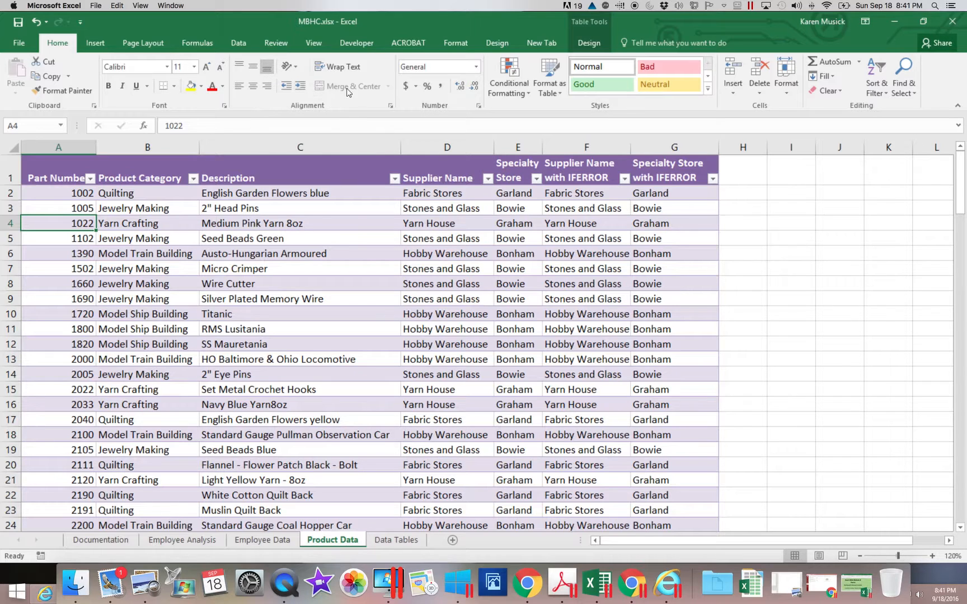
pyautogui.click(509, 90)
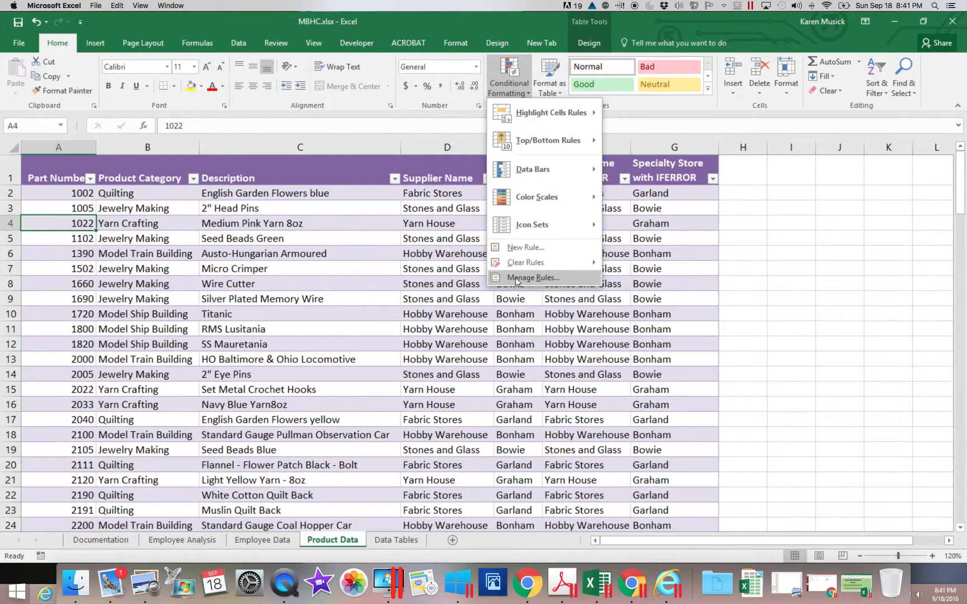
pyautogui.moveTo(552, 122)
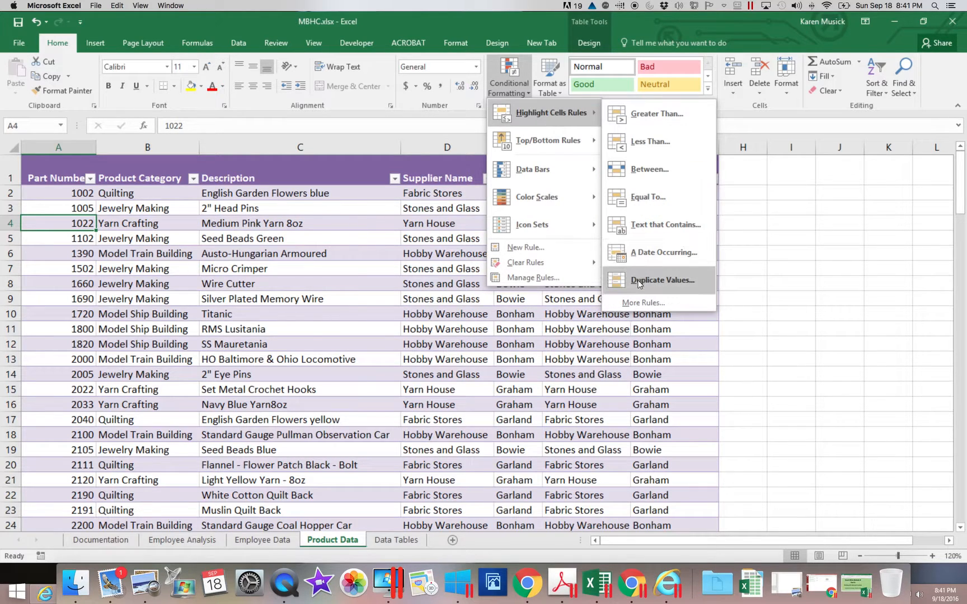